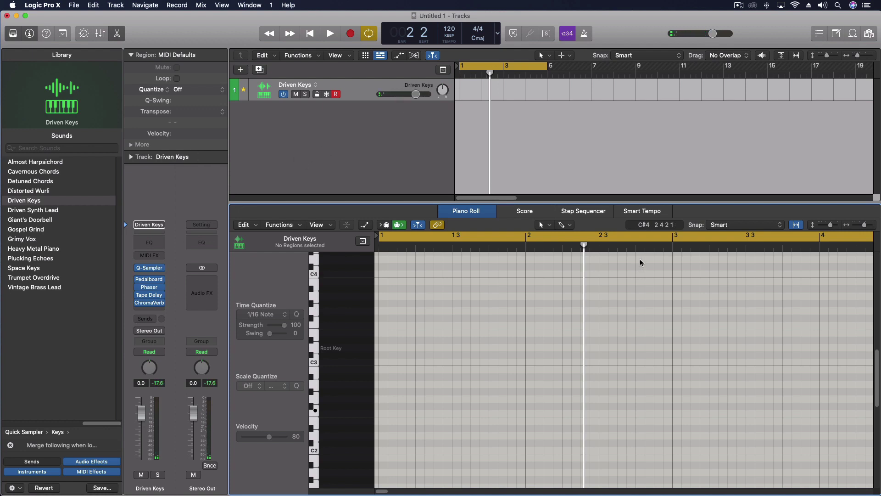
- In the Step Sequencer, create a pattern with all 16 steps of the D3: Root Key row turned on
click(576, 210)
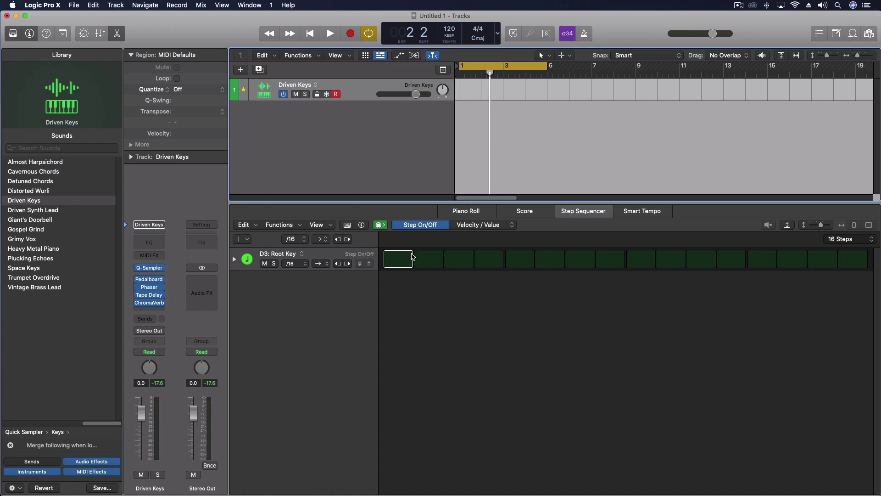
click(398, 260)
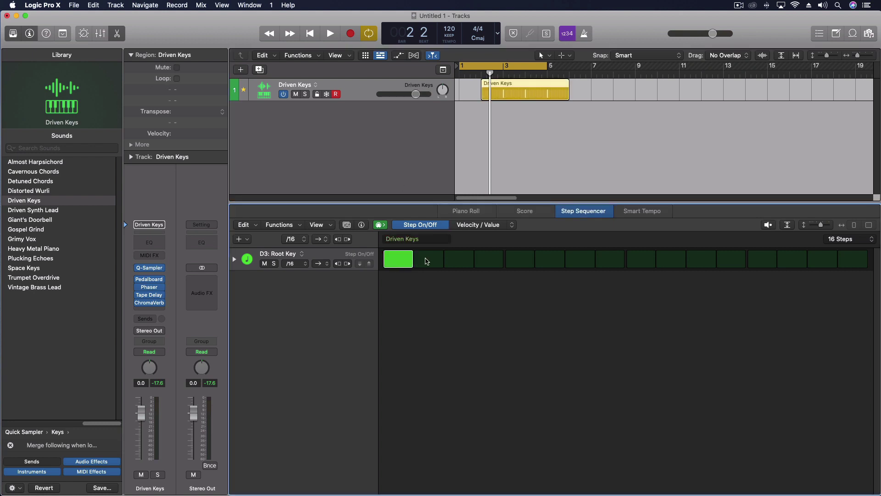
drag(857, 262, 431, 253)
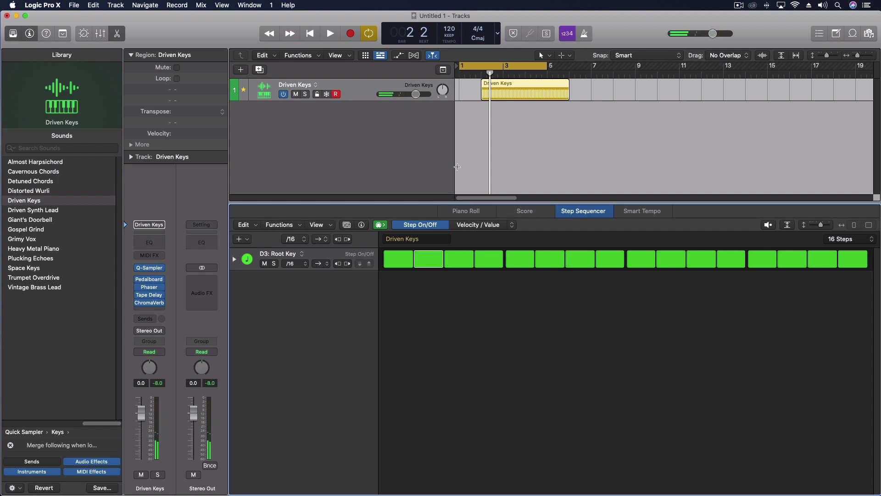
- Move the Driven Keys pattern region to start at bar 1 during playback, and stop playback
click(330, 34)
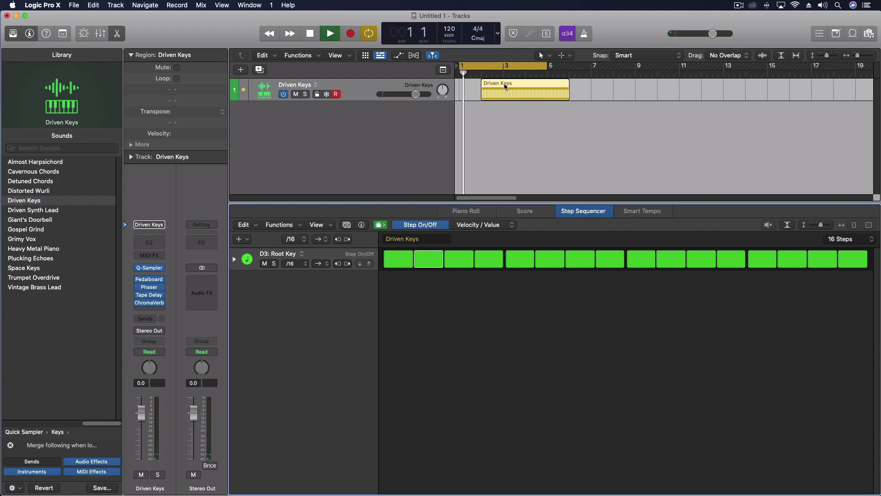
drag(508, 84, 496, 82)
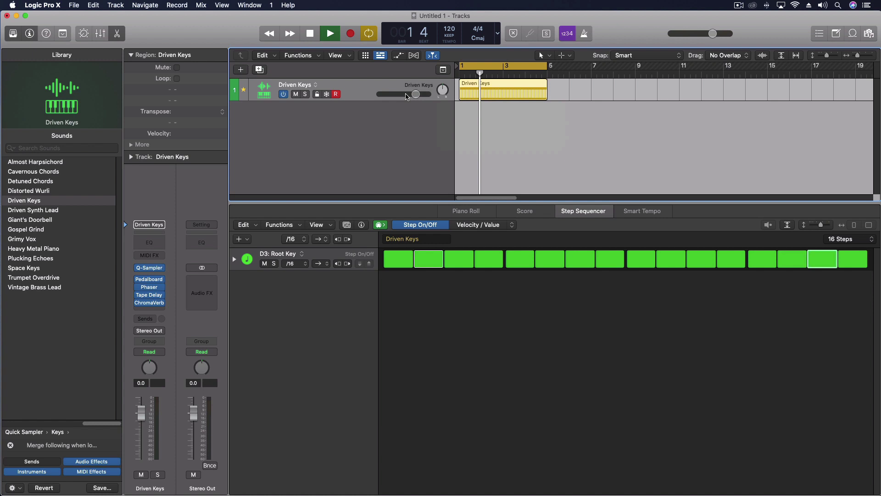
click(311, 33)
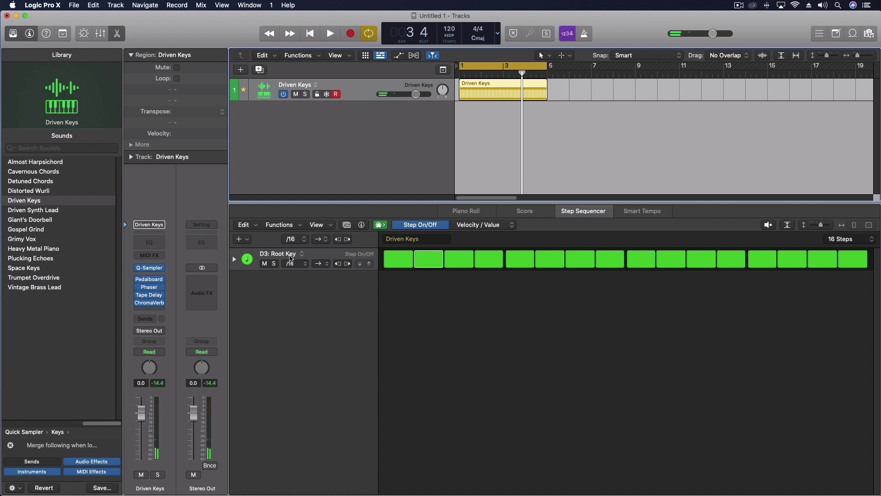
- Expand the D3: Root Key row's subrows and change the Tie subrow to Note
right_click(323, 256)
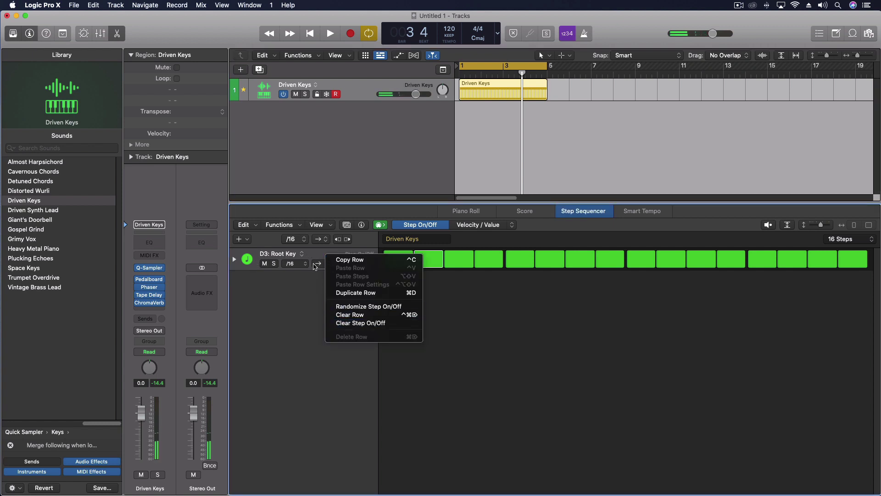
click(324, 258)
click(234, 260)
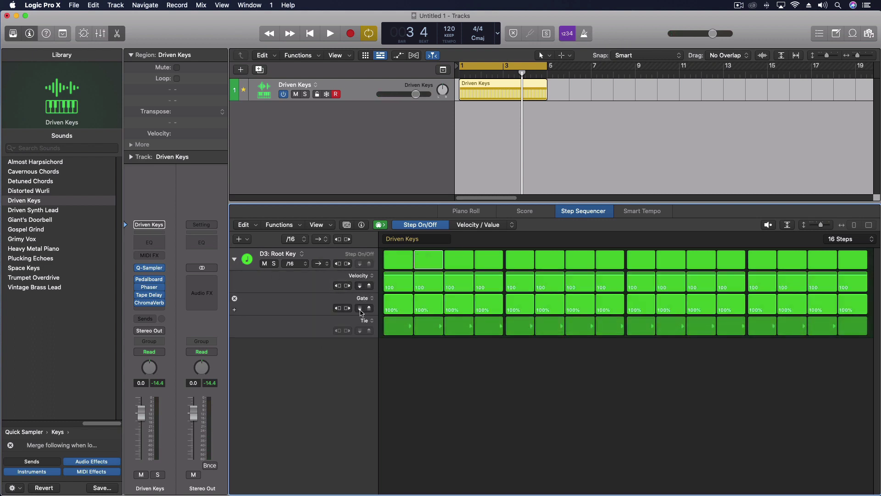
click(363, 324)
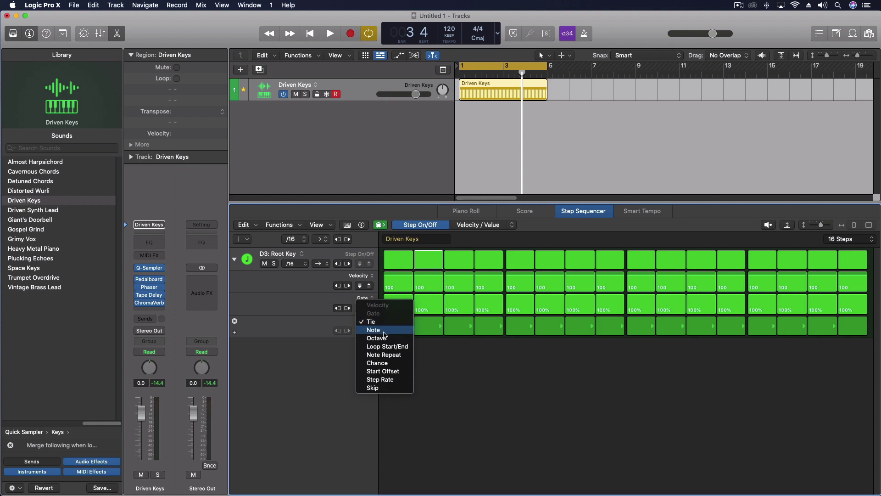
click(373, 330)
- Draw varied pitches between A#2 and D#3 across the 16 Note steps, and play back the melody
drag(399, 333, 854, 328)
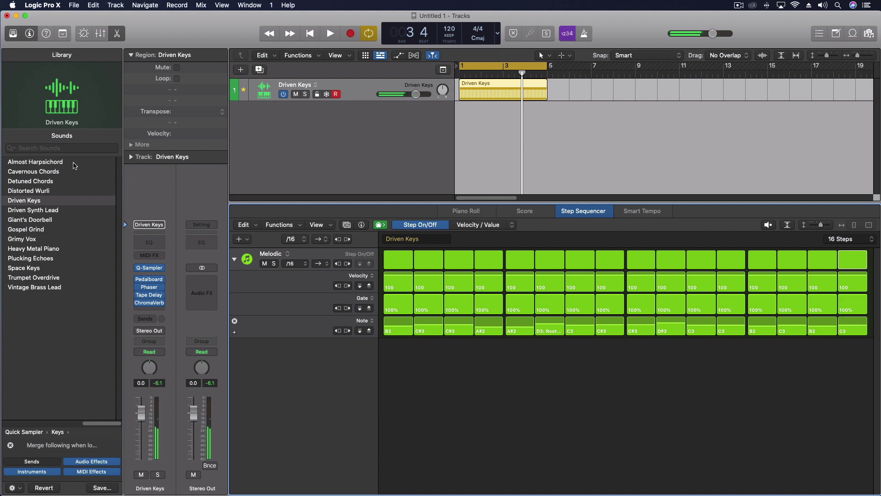
click(330, 33)
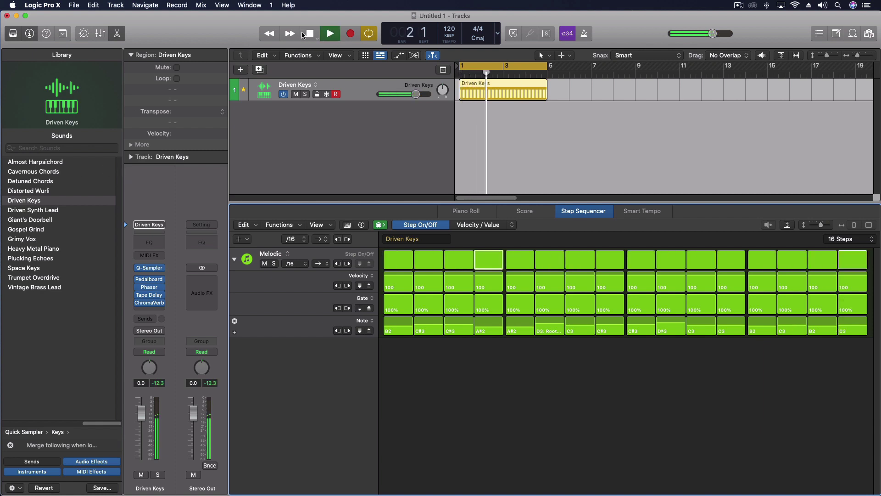
click(310, 34)
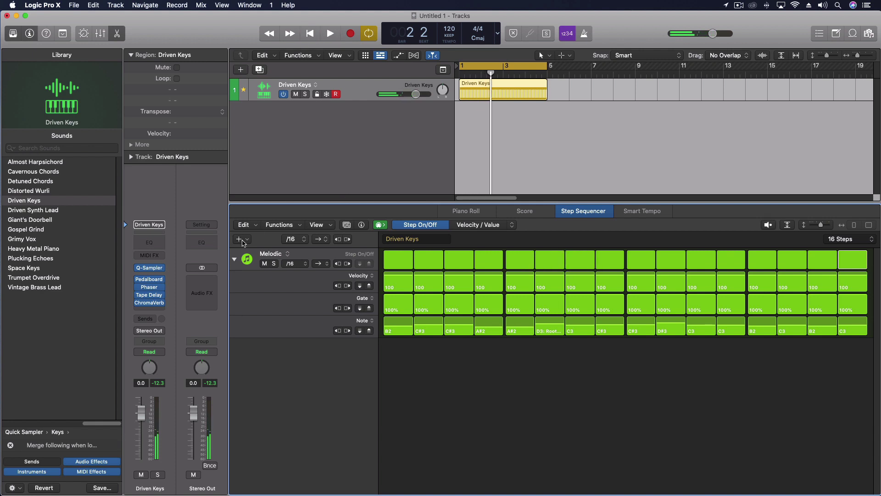
- Add a second Melodic note row, turn on all 16 of its steps, and play the pattern
click(242, 239)
mouse_move(257, 245)
click(323, 248)
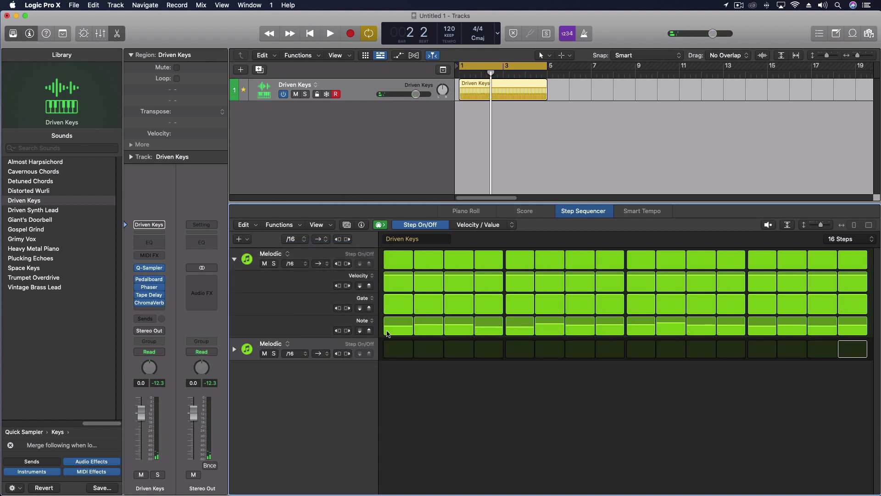
drag(393, 353, 841, 352)
click(330, 34)
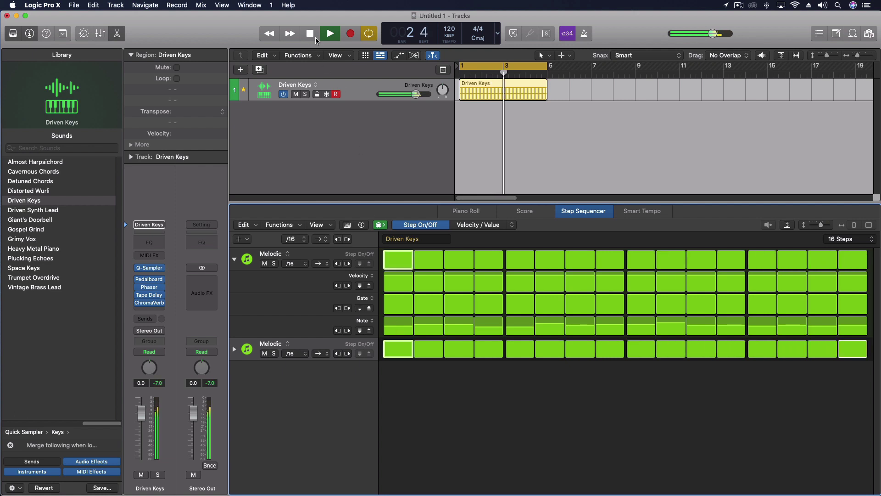
key(space)
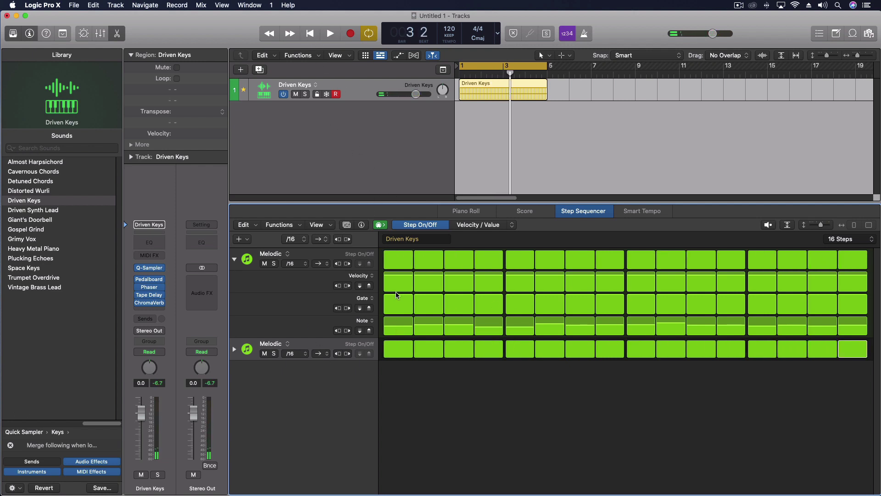
- Add an automation row for the Filter Cutoff smart control and turn on all 16 of its steps
click(240, 240)
mouse_move(248, 255)
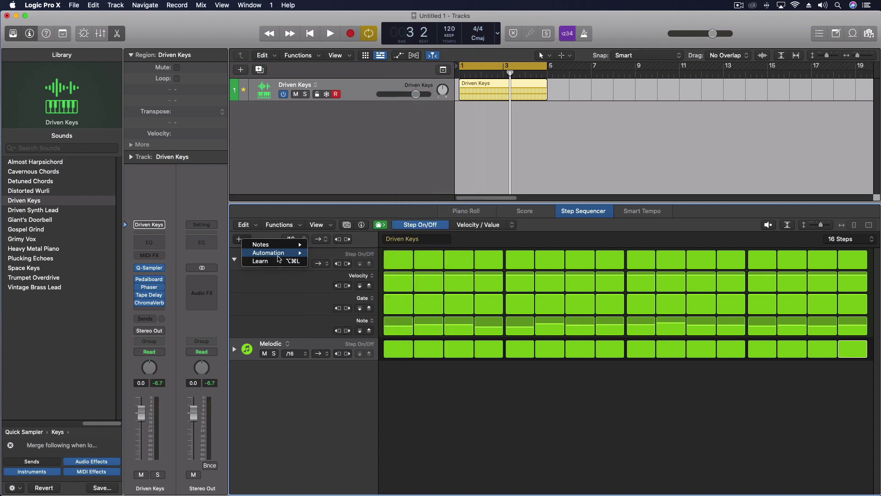
mouse_move(361, 282)
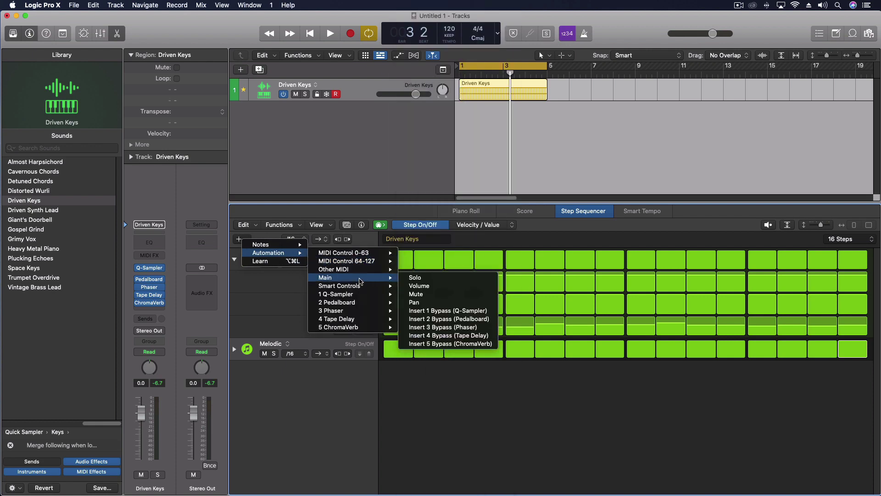
mouse_move(335, 299)
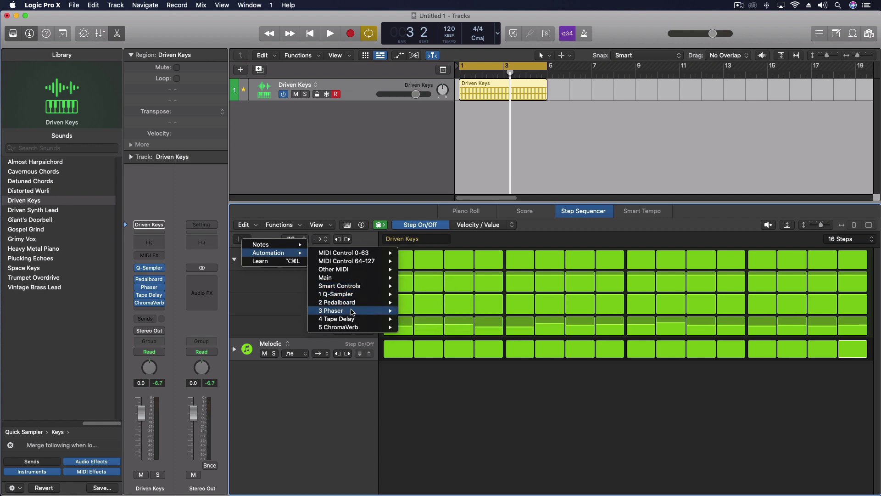
mouse_move(349, 327)
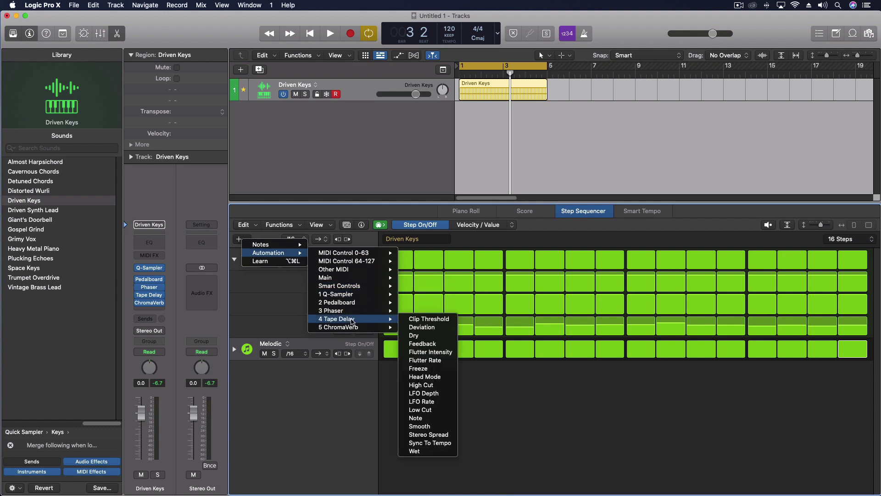
mouse_move(341, 270)
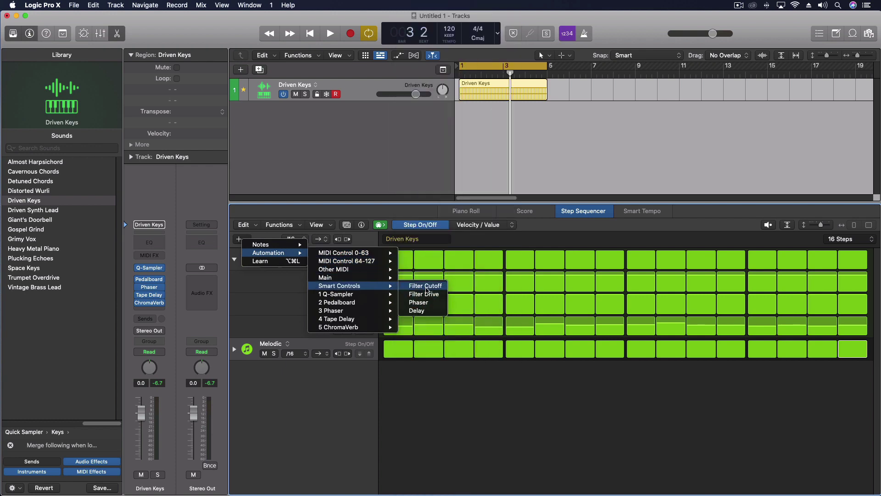
click(426, 287)
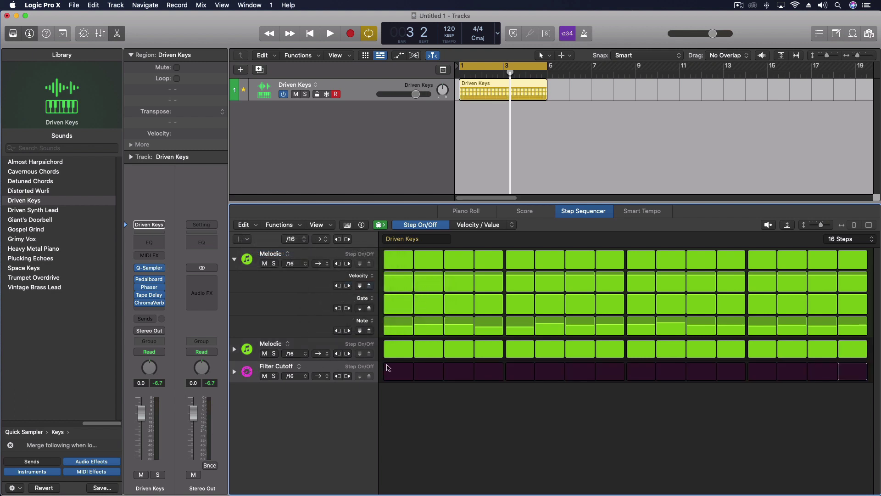
drag(388, 367, 852, 375)
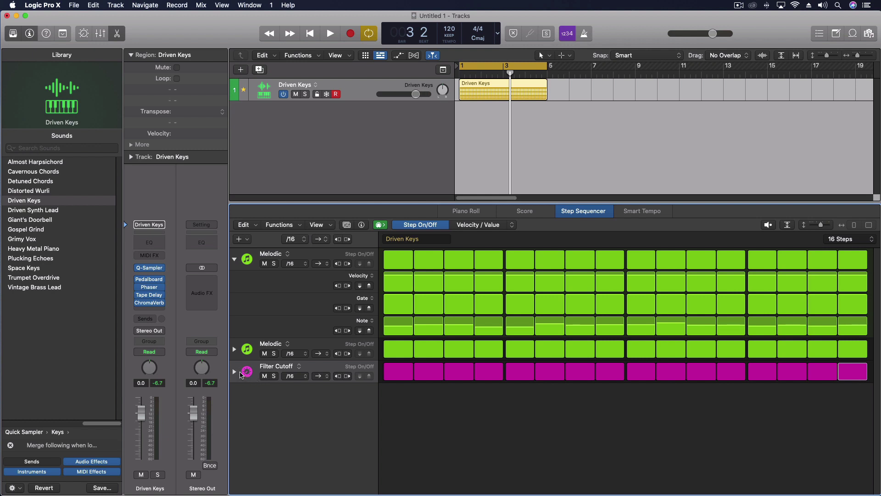
- Draw varying Filter Cutoff automation values of about 29 to 72% across the steps, and collapse the first Melodic row during playback
click(235, 372)
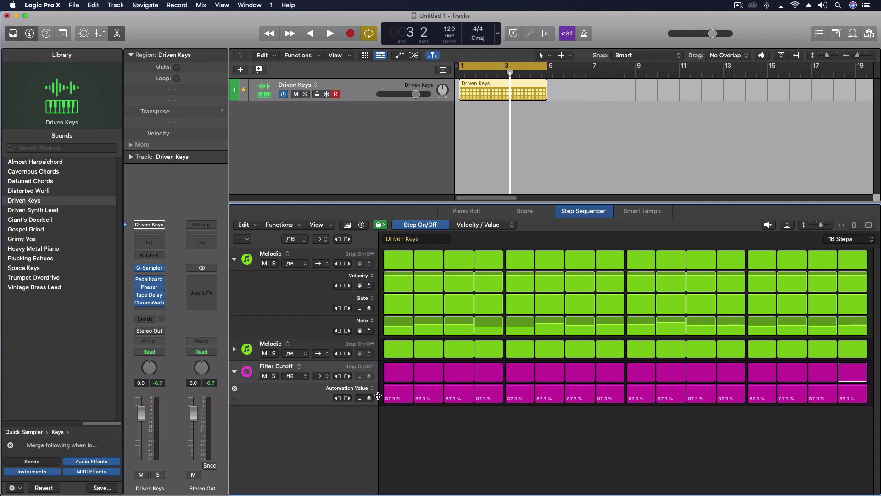
mouse_move(388, 400)
mouse_down()
mouse_move(459, 391)
mouse_move(853, 395)
mouse_move(845, 398)
mouse_up()
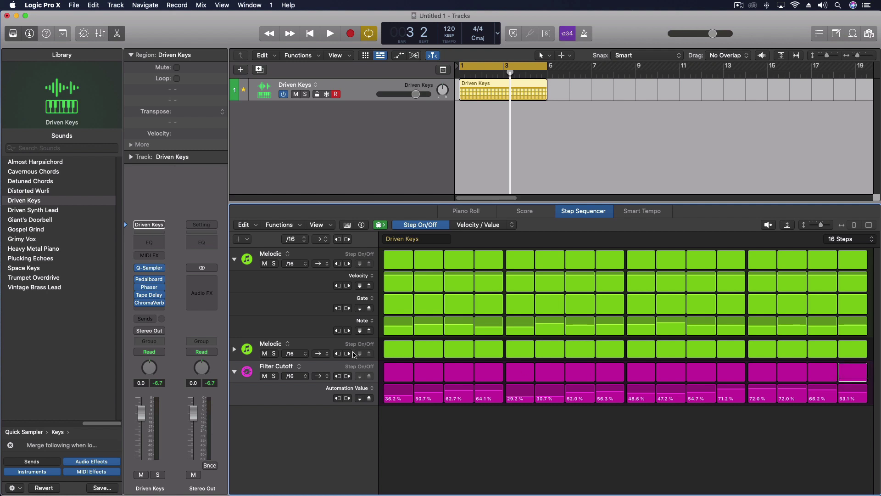
key(space)
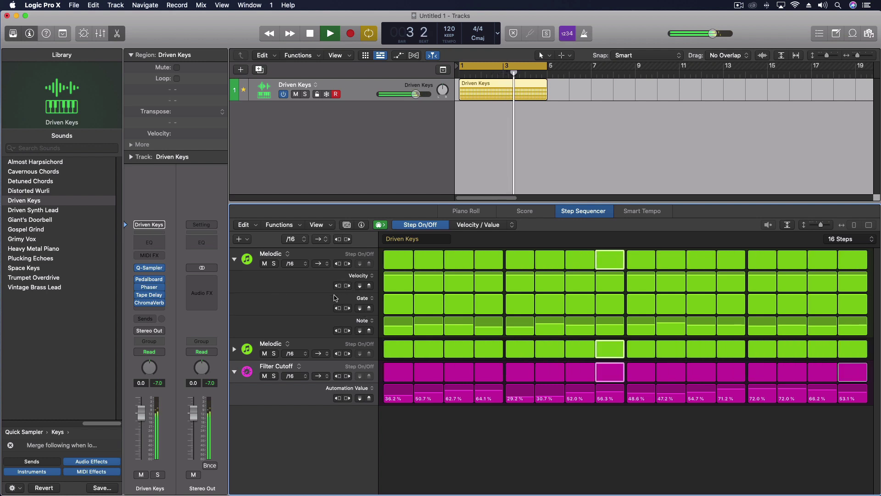
click(235, 260)
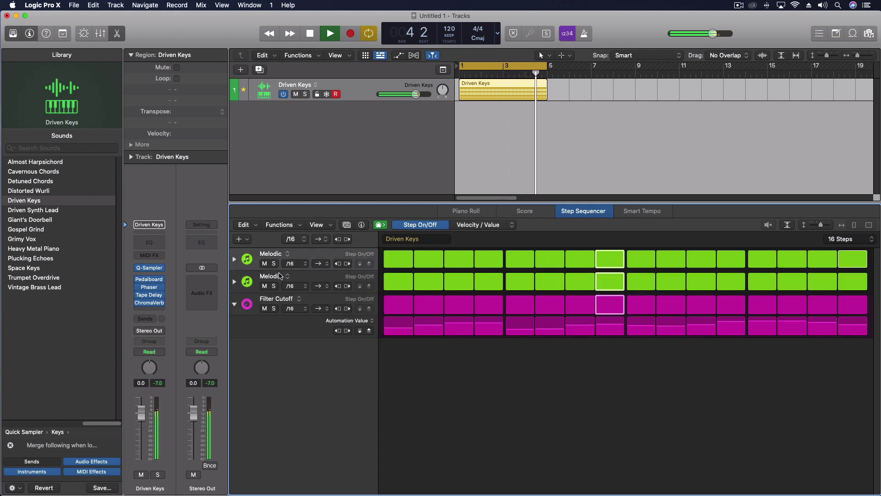
- Turn off all 16 steps in the second Melodic row while the pattern plays
drag(395, 282, 551, 282)
drag(634, 282, 861, 282)
drag(610, 282, 580, 282)
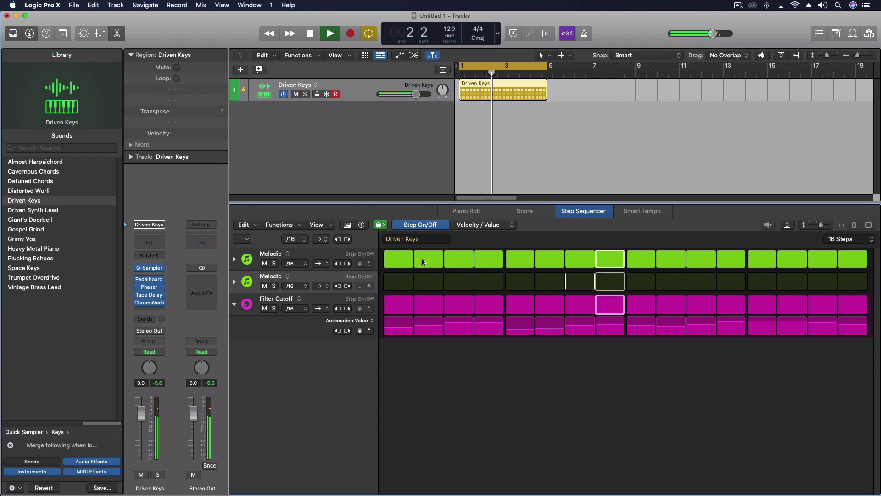
- Turn on every second Melodic row step, leave only steps 1, 6, 11 and 13 on in the first, and stop playback
mouse_move(404, 257)
mouse_down()
mouse_move(782, 267)
mouse_move(853, 259)
mouse_move(753, 282)
mouse_move(395, 282)
mouse_up()
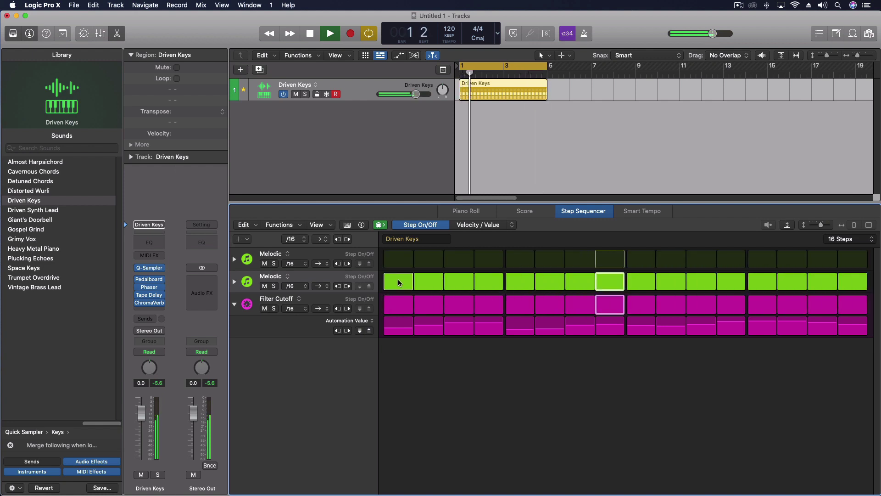
click(394, 262)
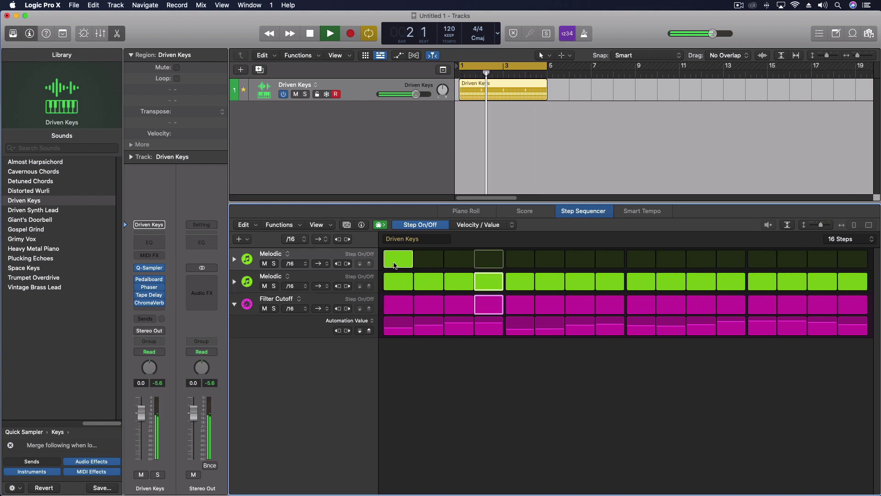
click(548, 261)
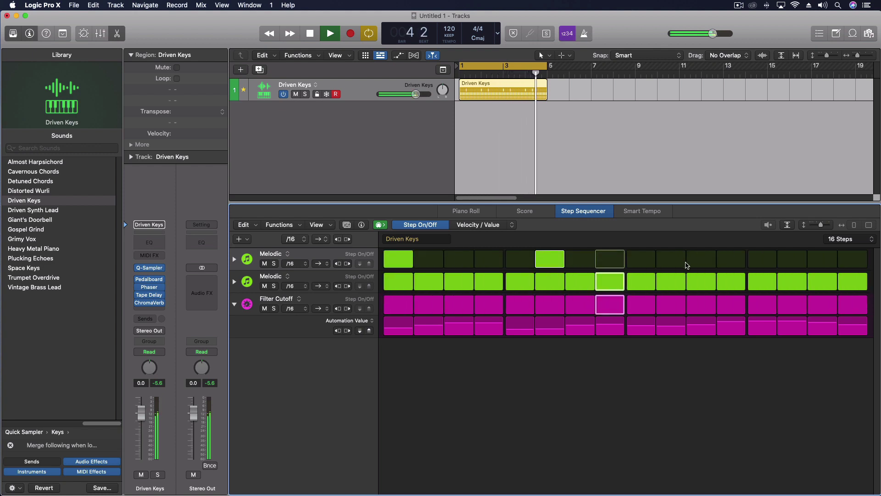
click(699, 262)
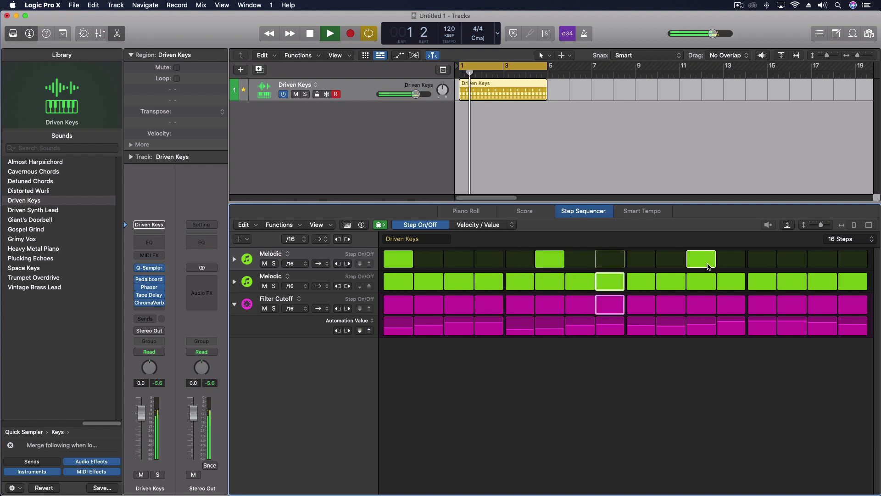
click(768, 261)
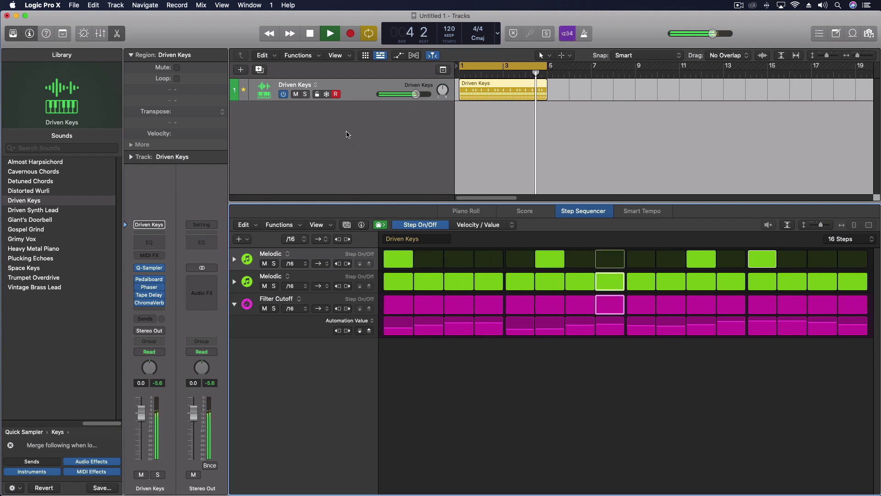
click(310, 35)
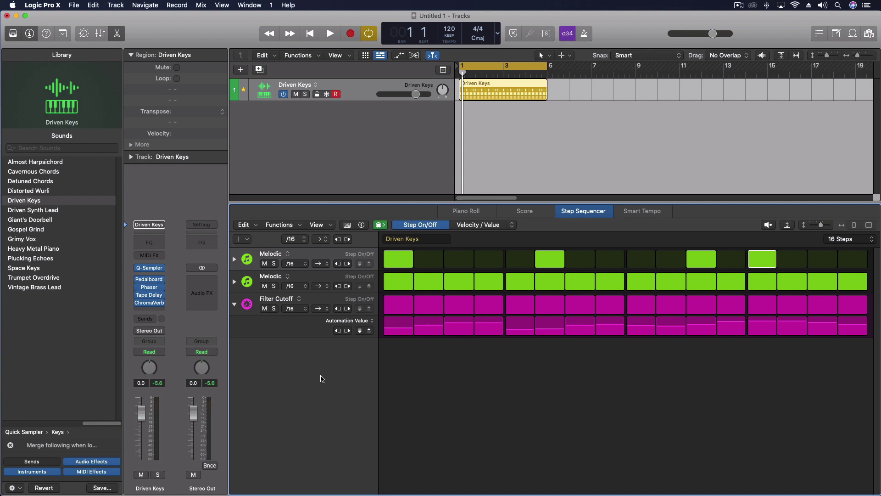
- Insert the Modulator MIDI effect on the Driven Keys track and move its window clear of the channel strip
click(243, 240)
click(151, 257)
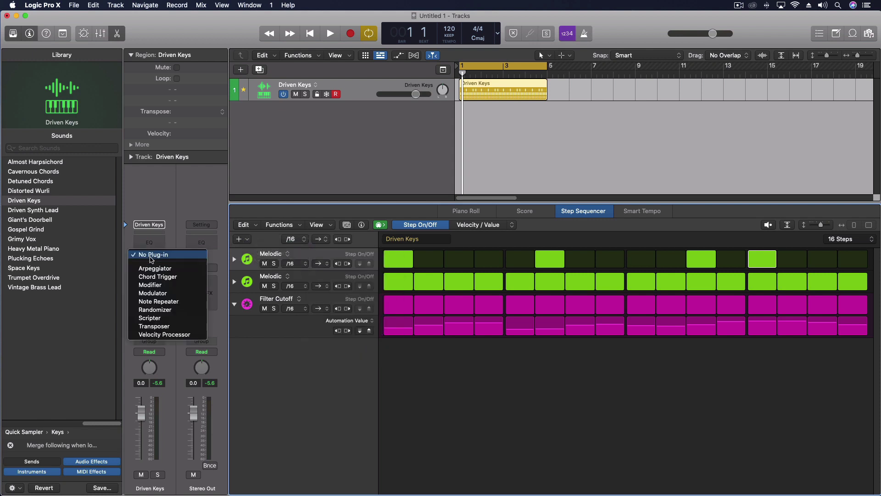
click(151, 293)
drag(456, 115, 676, 132)
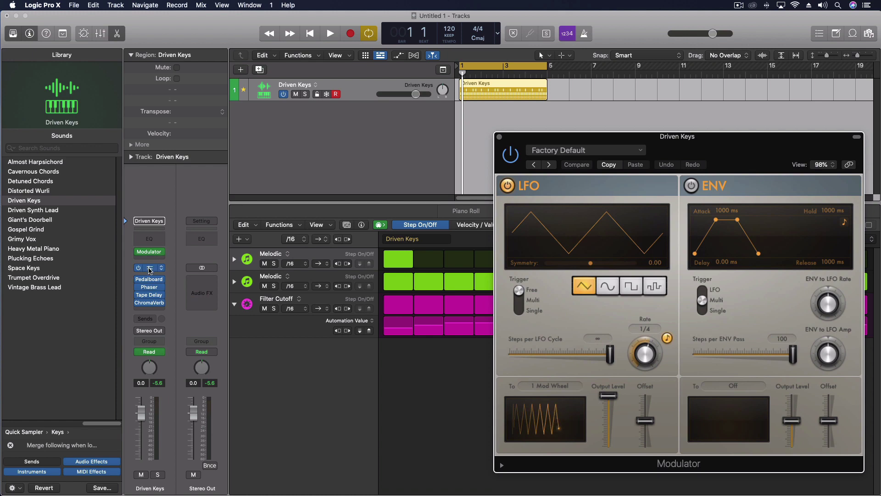
- Assign the Modulator's LFO to Quick Sampler's Coarse pitch using Learn Plug-in Parameter, and close both plug-in windows
click(151, 270)
drag(464, 131, 296, 137)
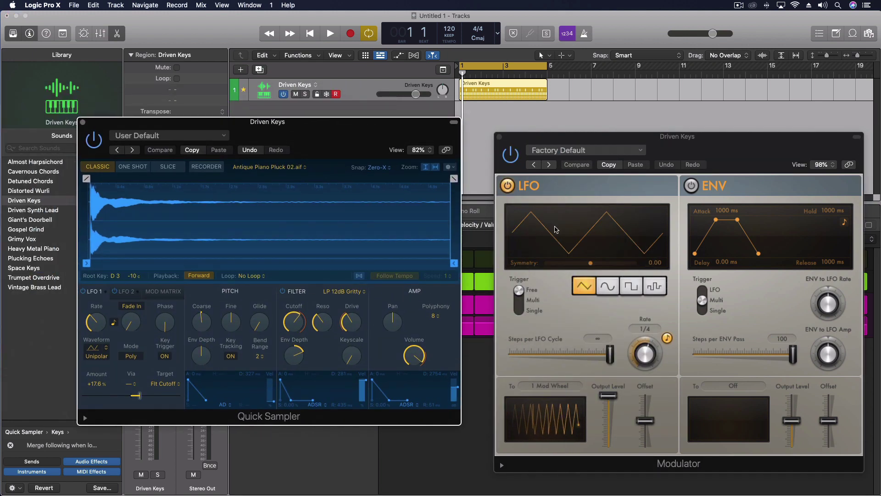
click(547, 386)
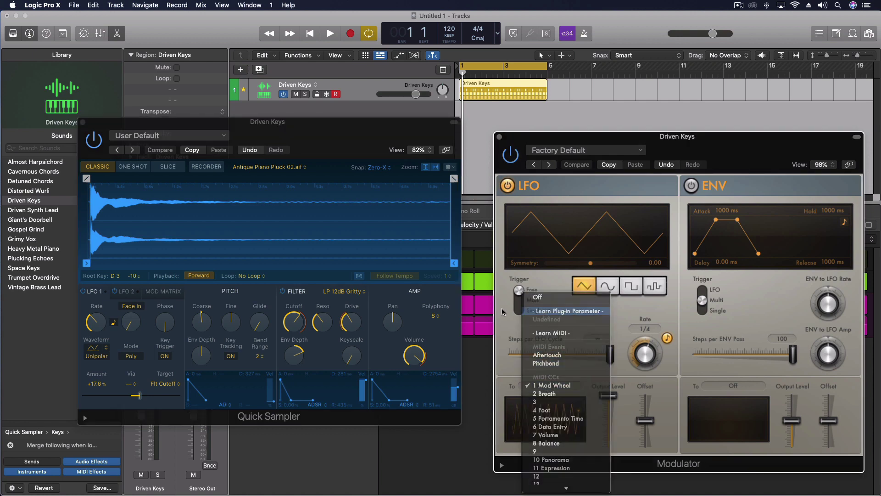
click(548, 312)
click(204, 319)
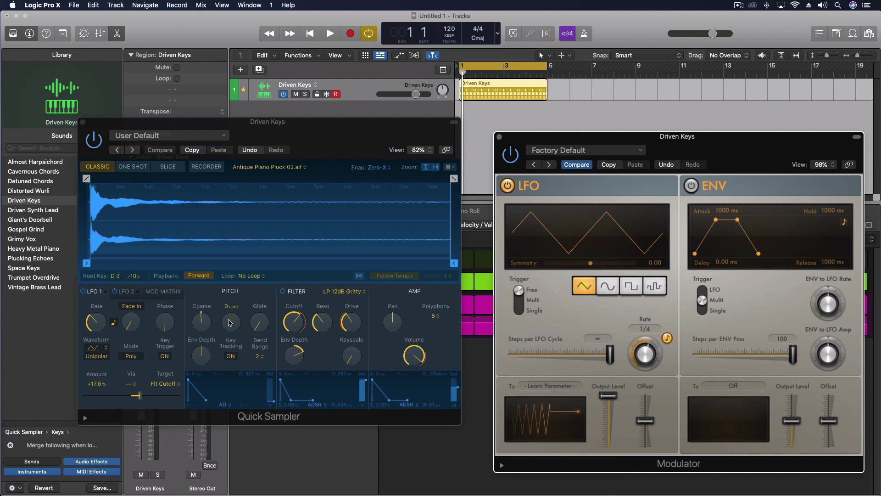
click(201, 321)
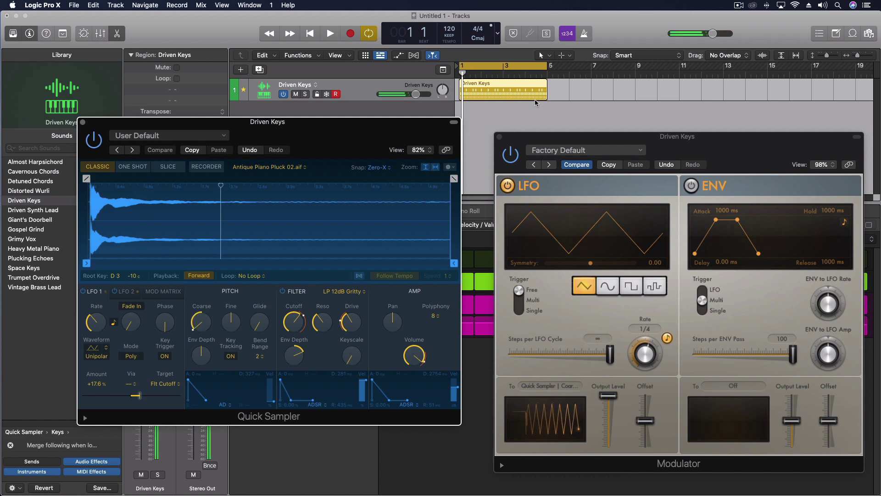
click(83, 123)
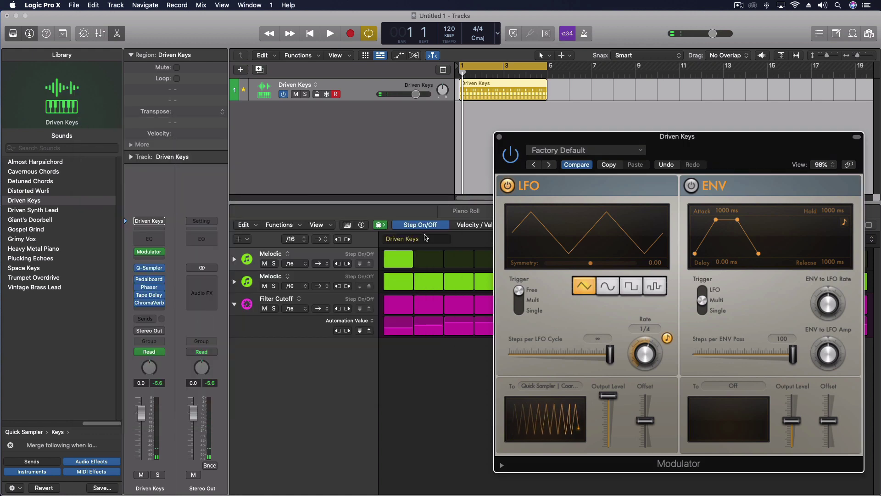
click(500, 136)
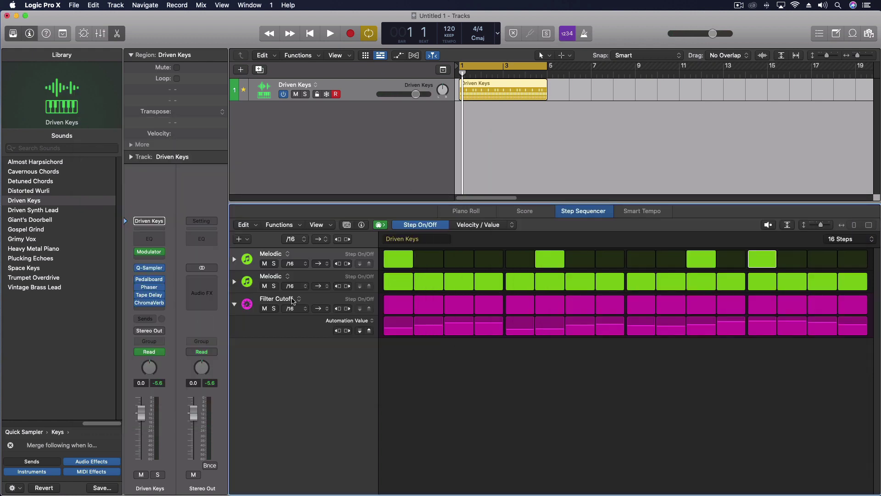
- Add an automation row for the Modulator's LFO Rate to the Step Sequencer and expand it to show its Automation Value subrow
click(248, 239)
mouse_move(251, 251)
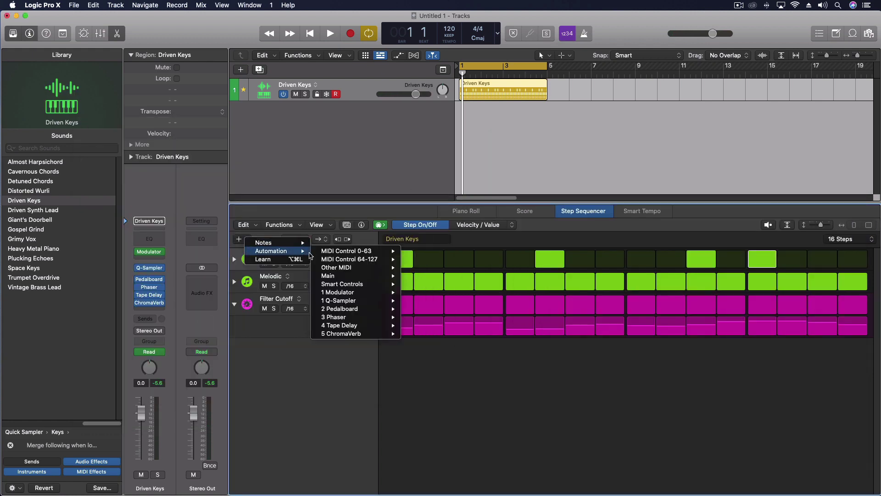
mouse_move(345, 269)
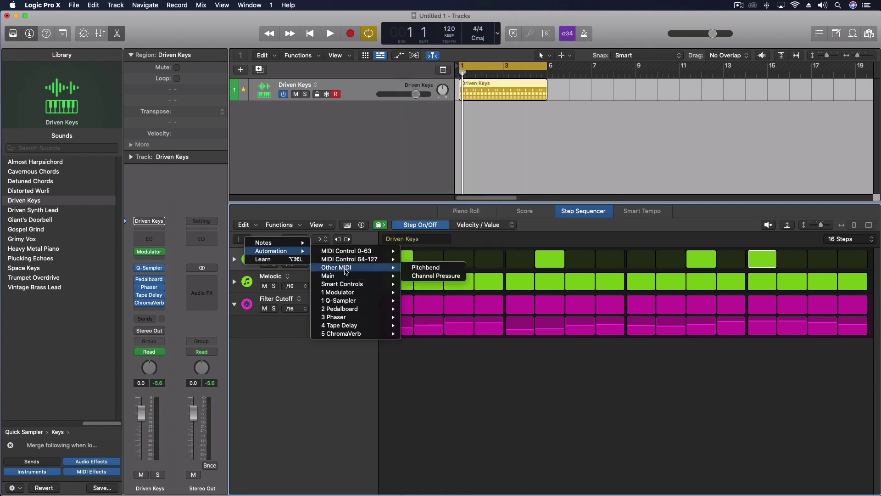
mouse_move(352, 297)
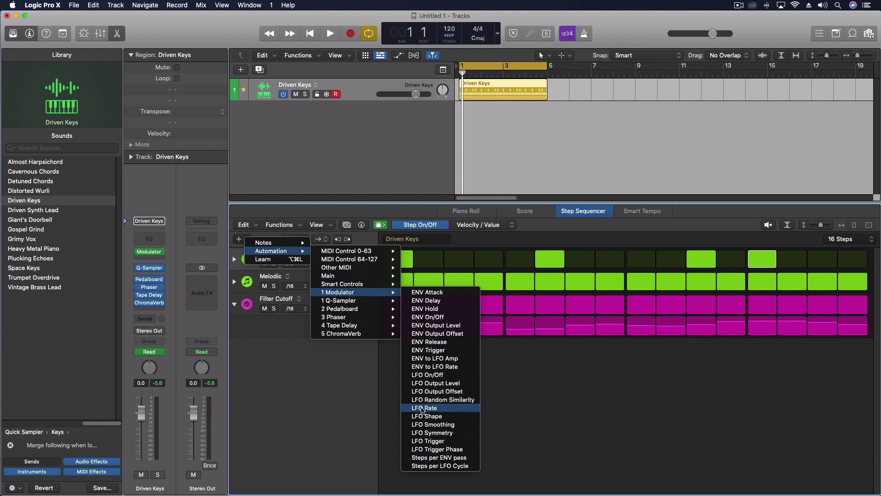
click(422, 408)
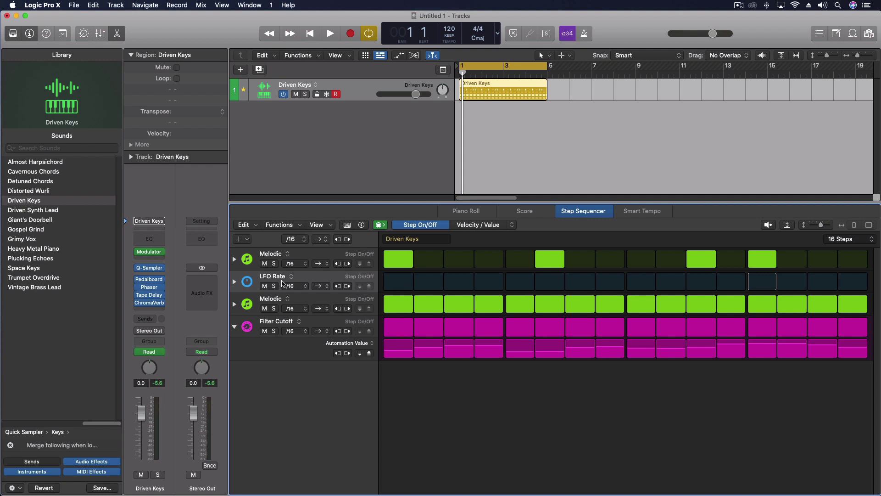
click(234, 281)
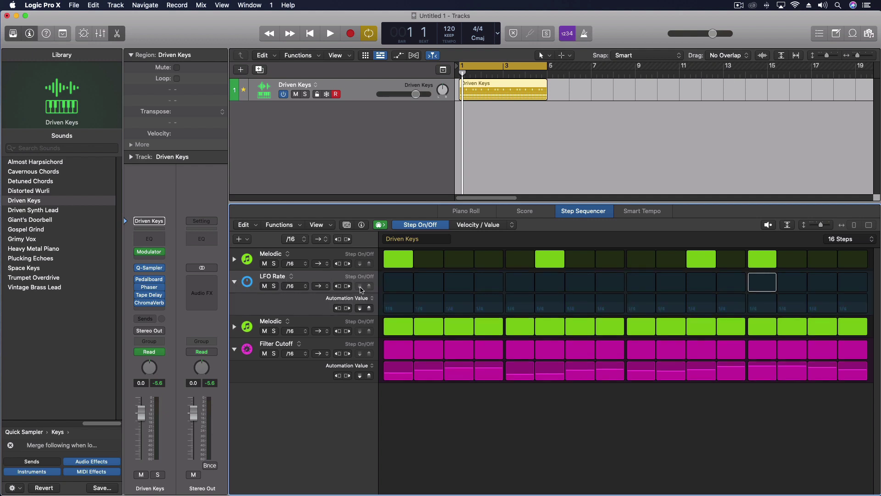
- Turn on all 16 LFO Rate steps, draw varying rates between 1/2 and 1/32t across them, and play the pattern
drag(399, 285, 868, 286)
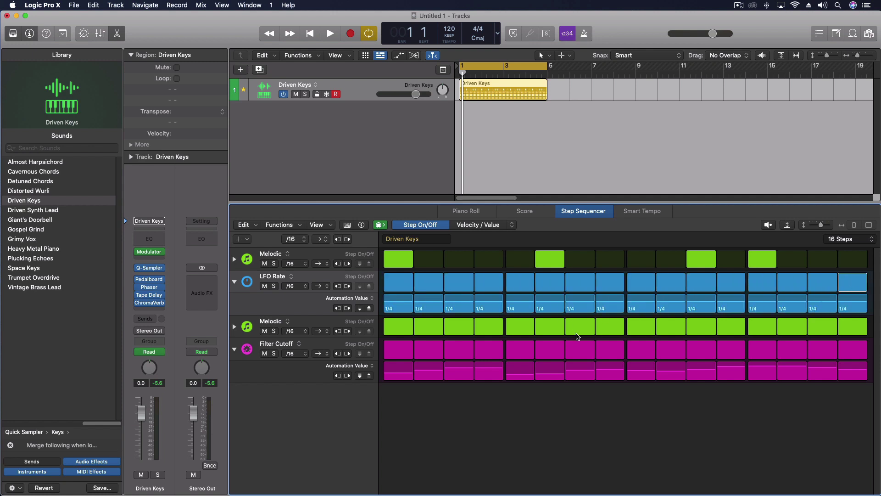
drag(394, 309, 853, 304)
click(330, 33)
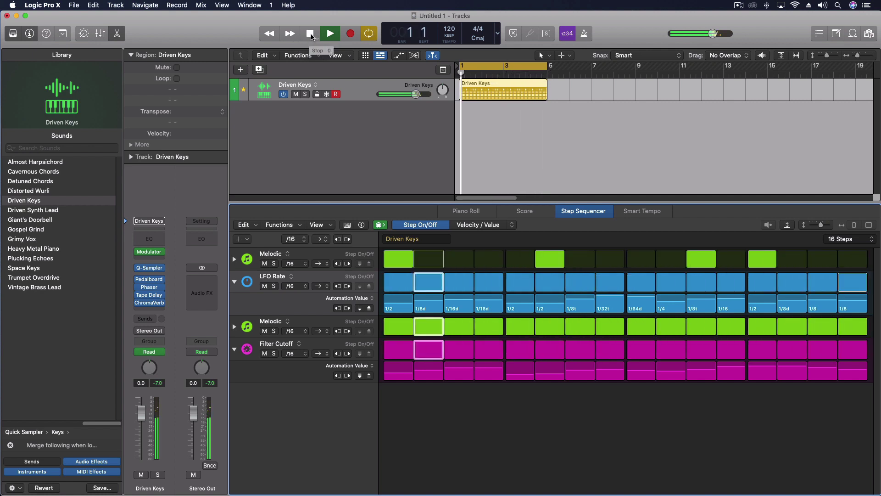
click(311, 34)
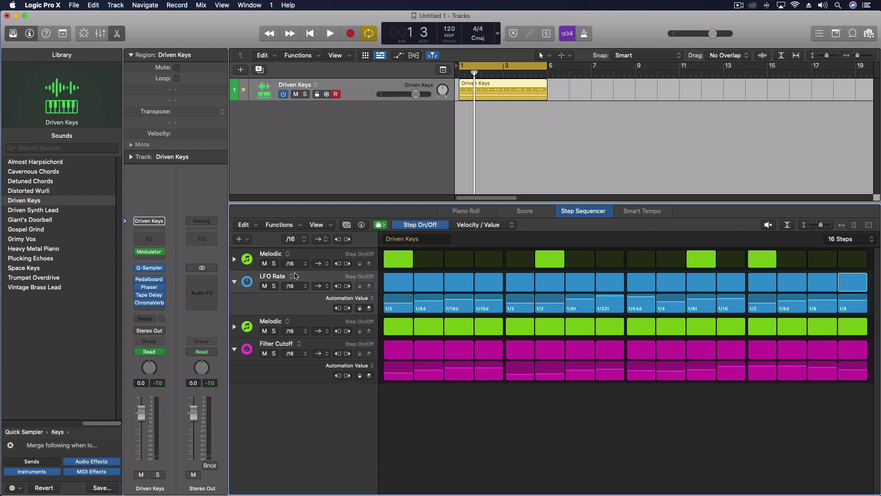
- Show all sequencer rows in Velocity / Value edit mode, and return to Step On/Off mode
mouse_move(152, 254)
click(471, 226)
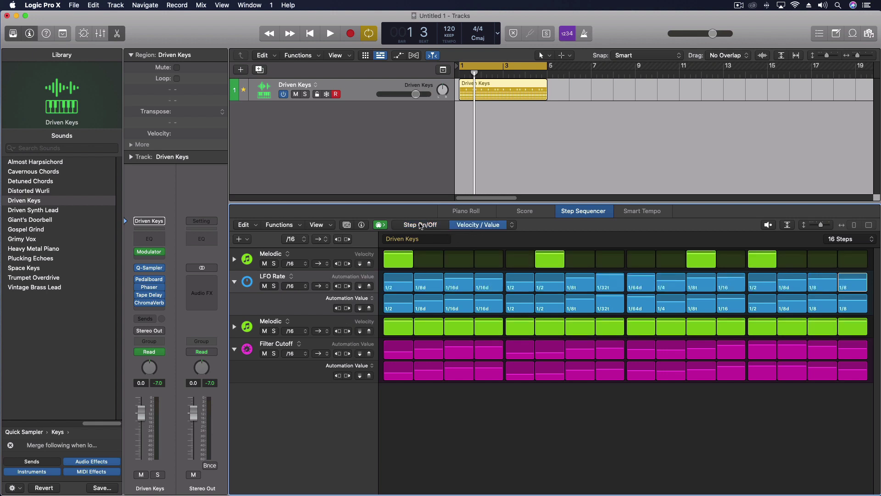
click(446, 226)
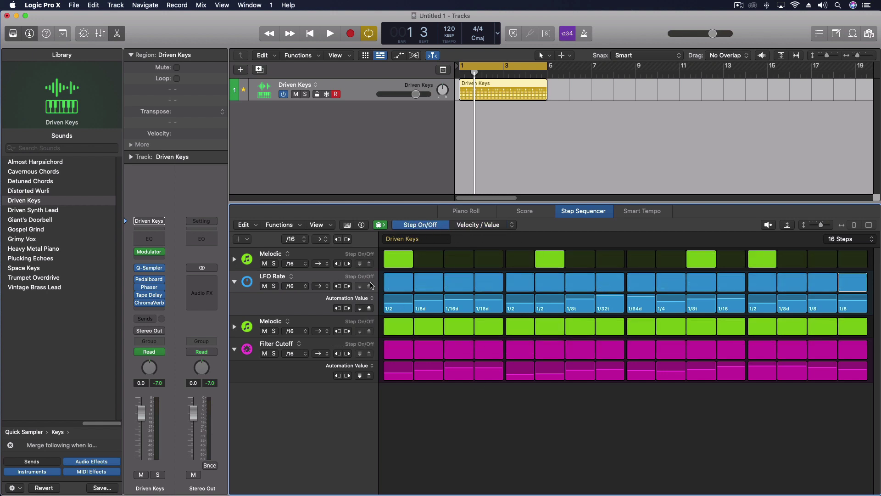
click(241, 239)
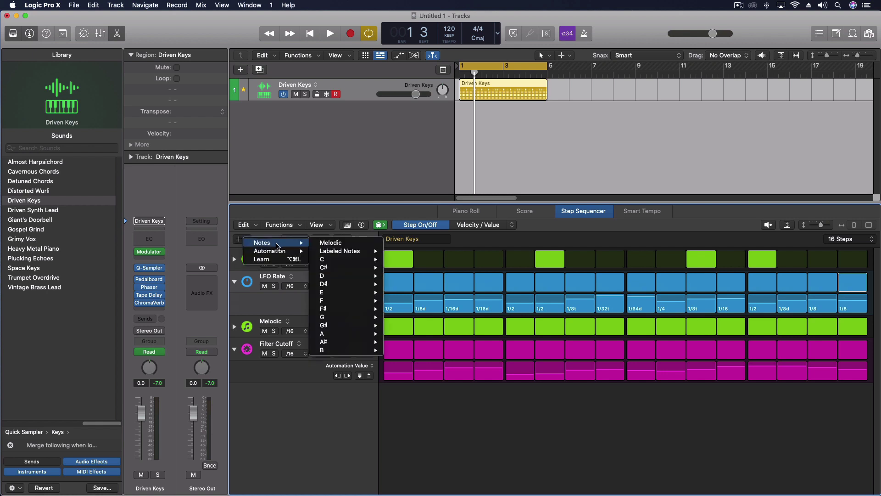
mouse_move(278, 252)
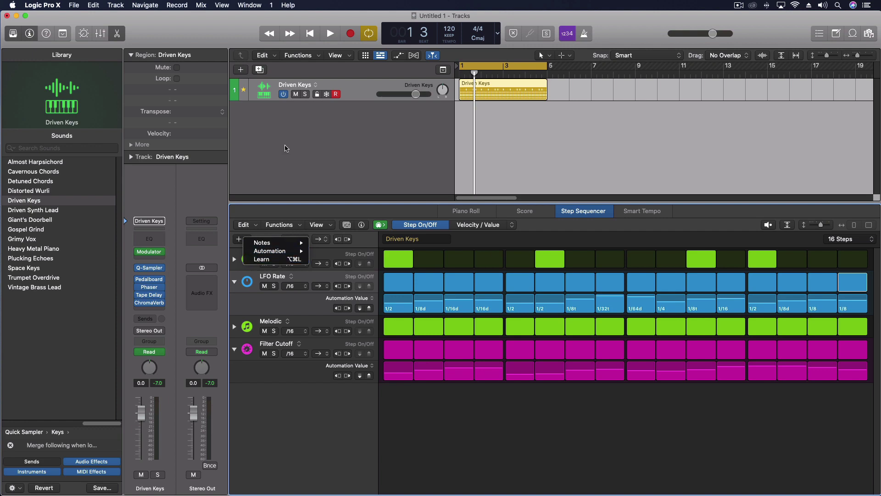
click(287, 148)
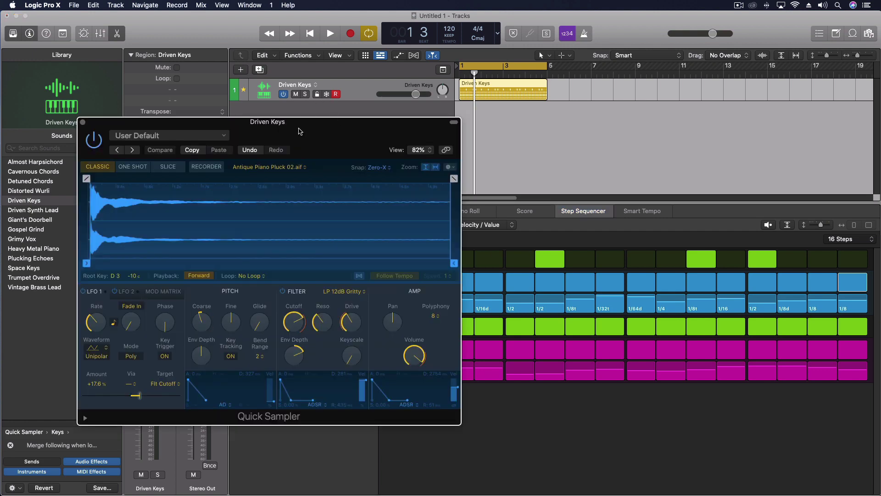
- Add a Fine Tune automation row by learning Quick Sampler's Fine pitch control, close the plug-in window and end Learn mode
drag(298, 130, 757, 53)
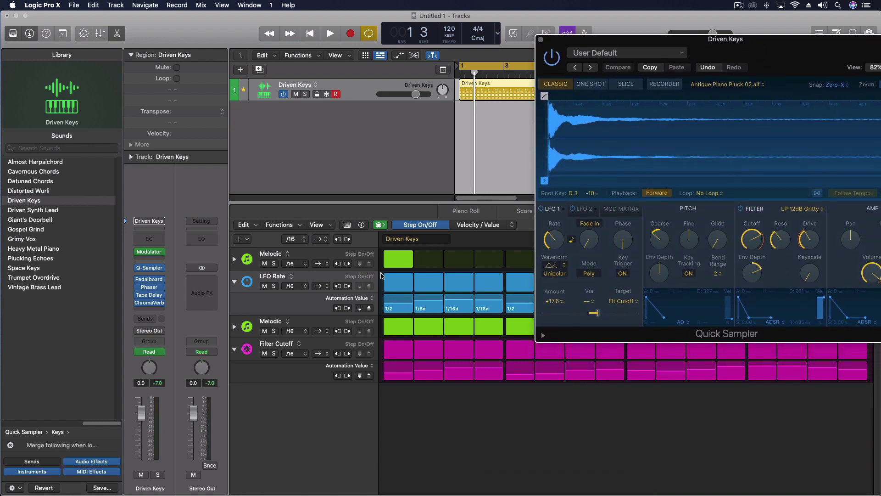
click(239, 239)
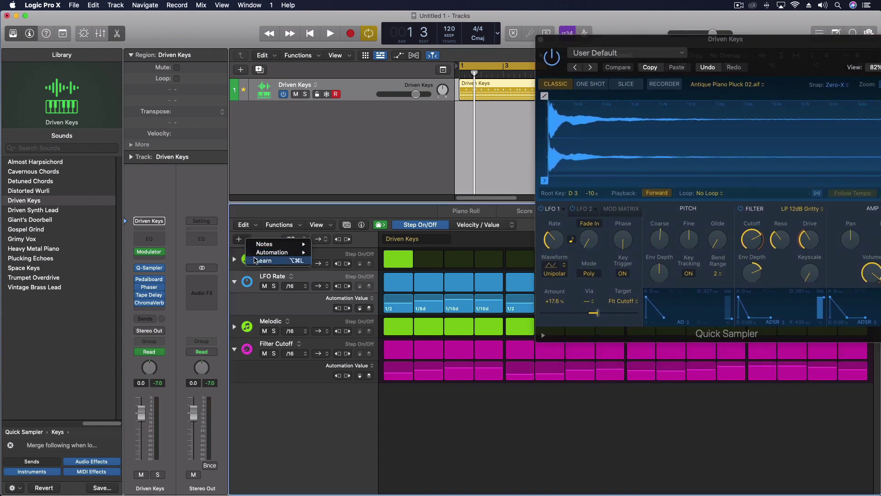
click(272, 261)
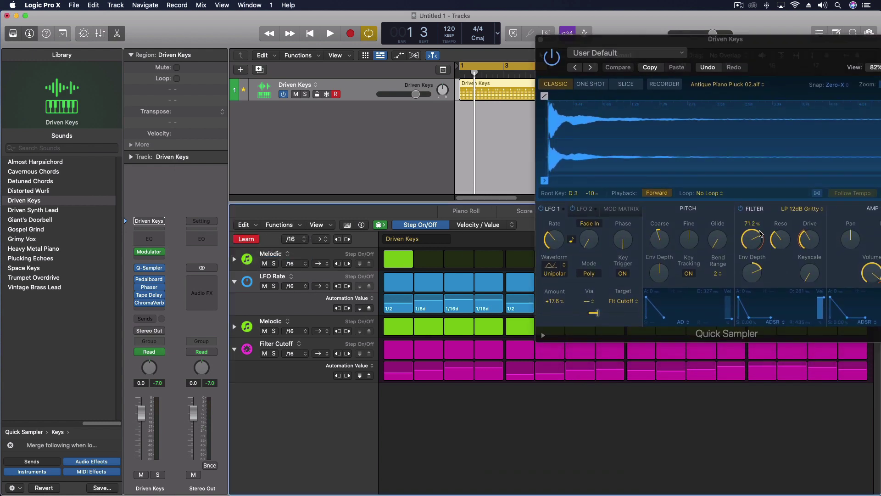
click(691, 241)
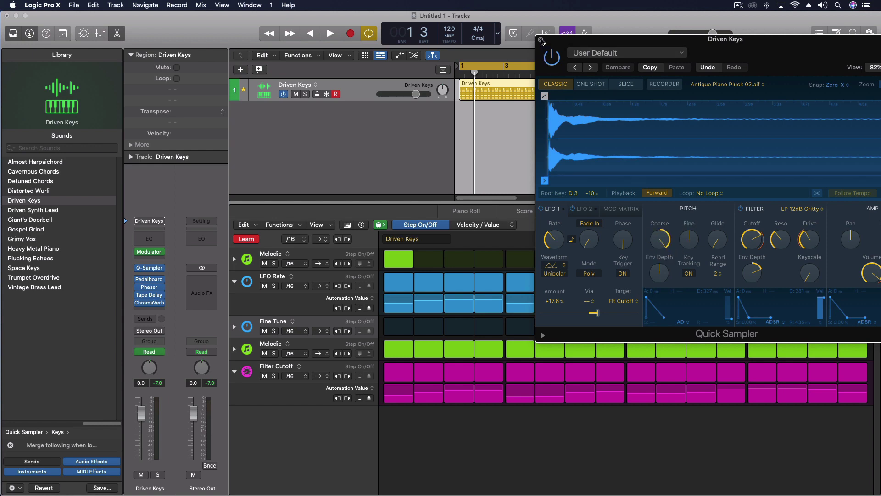
click(541, 40)
click(247, 240)
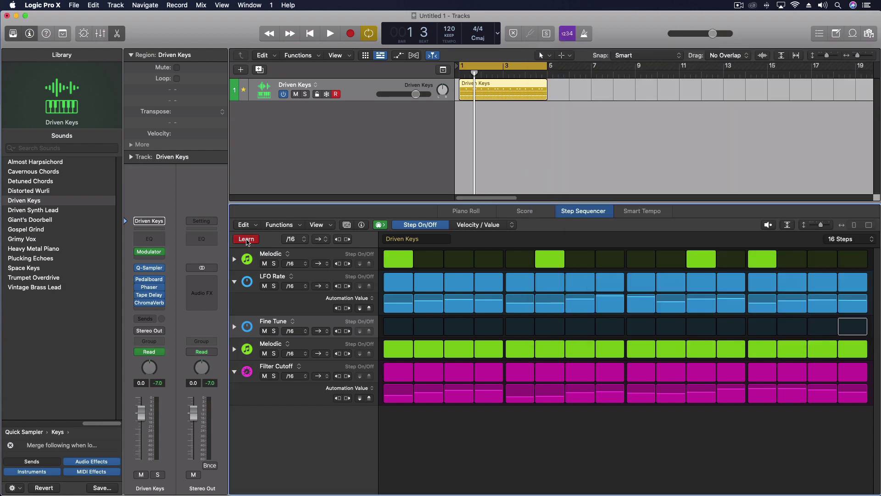
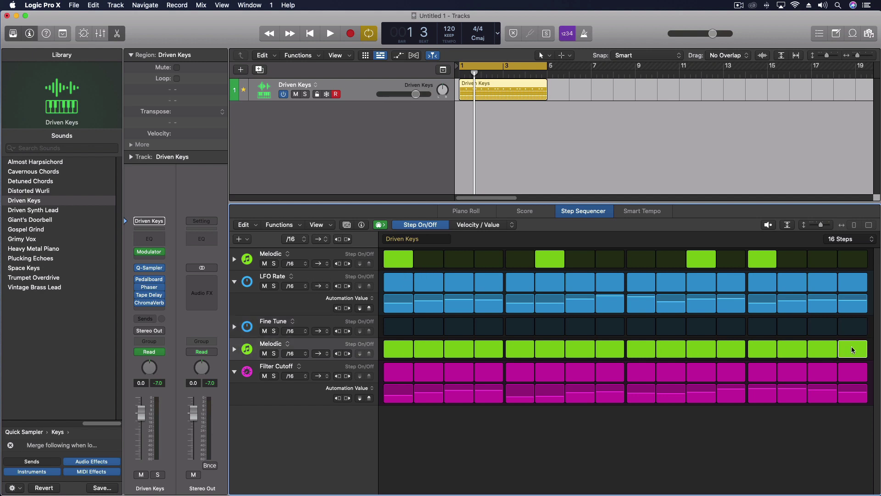
- Turn off all steps in both Melodic rows and the LFO Rate row, and bypass the Modulator effect
drag(853, 350, 395, 350)
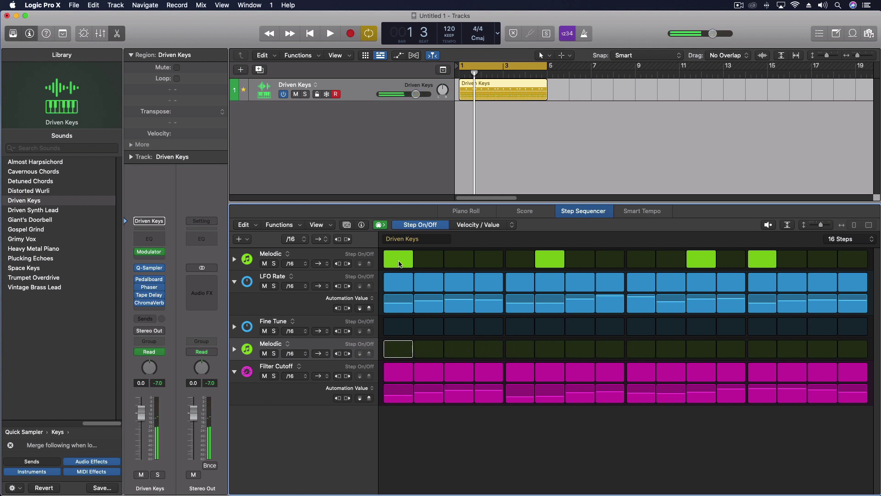
drag(398, 259, 792, 259)
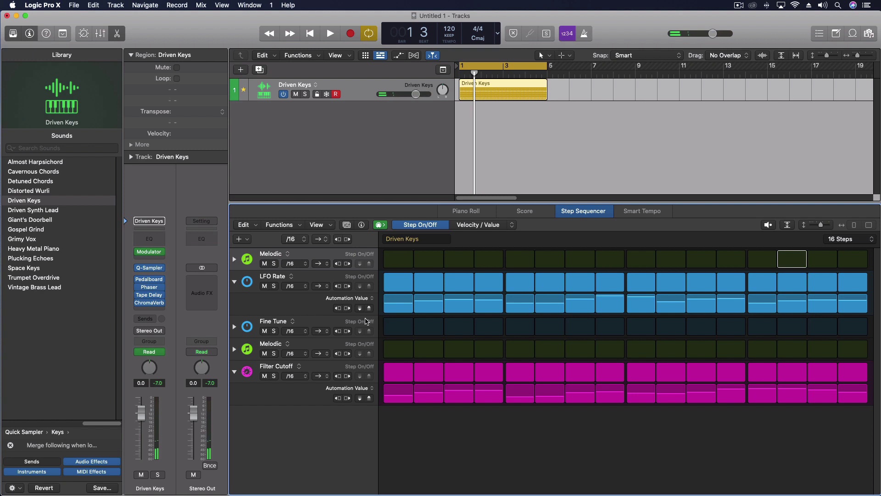
mouse_move(400, 282)
mouse_down()
mouse_move(615, 281)
mouse_move(857, 303)
mouse_up()
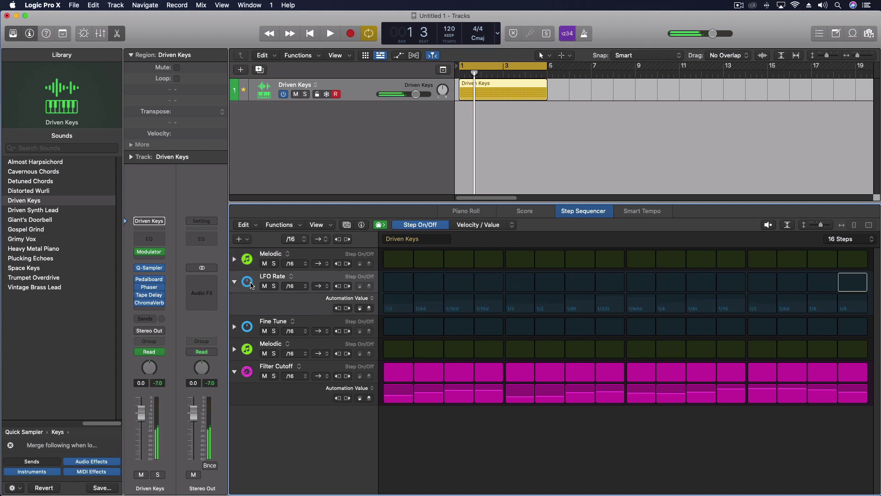
click(138, 252)
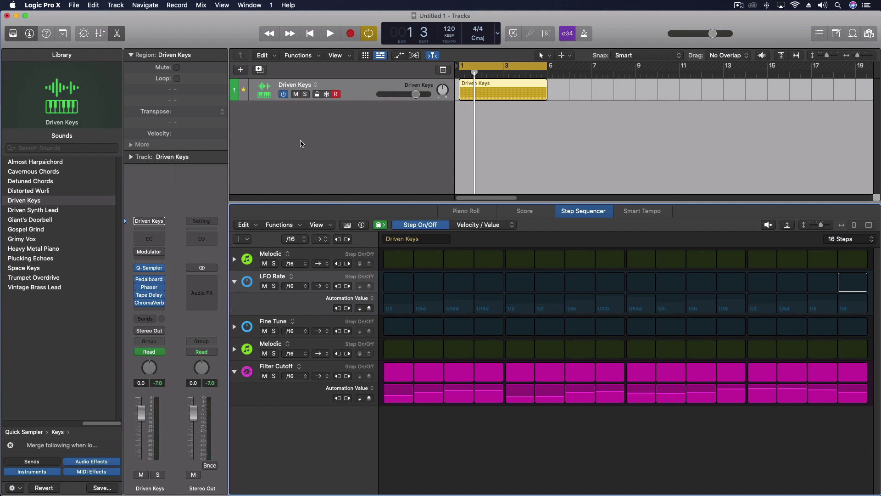
- Create a new track with the same instrument as the Driven Keys track
click(123, 4)
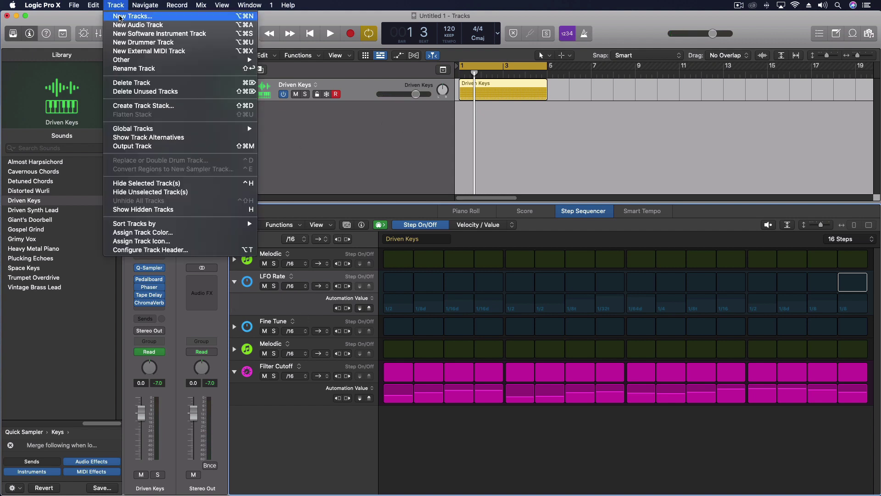
mouse_move(256, 60)
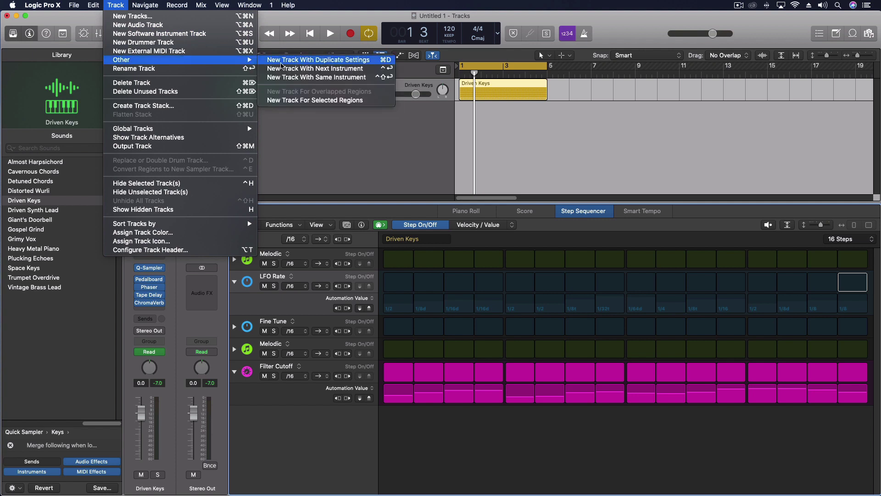
click(311, 78)
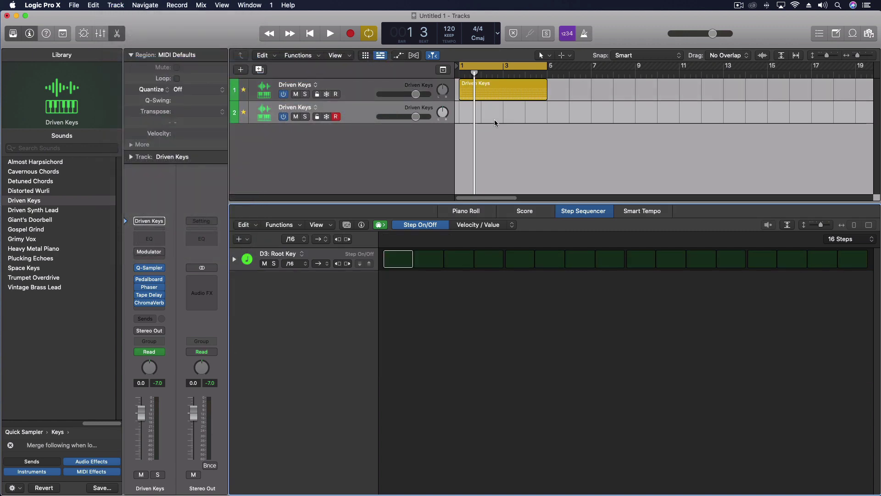
- Play the first Driven Keys track's automation pattern, and select the second Driven Keys track during playback
click(372, 88)
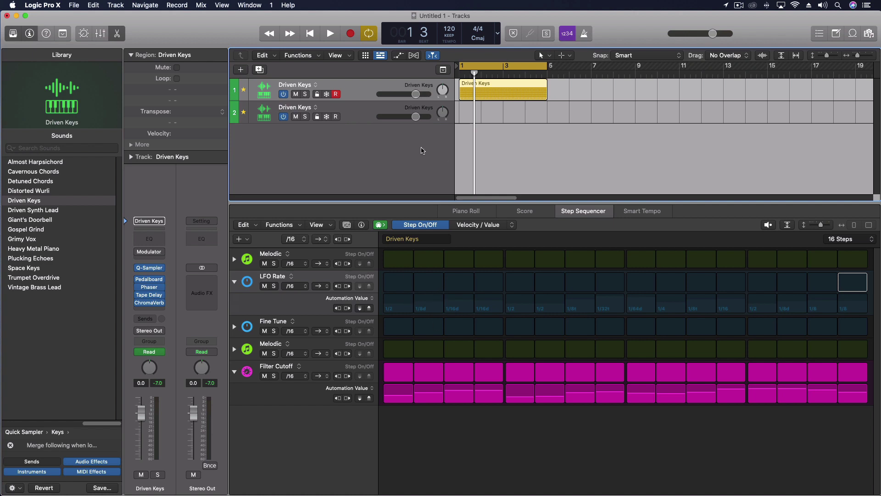
key(space)
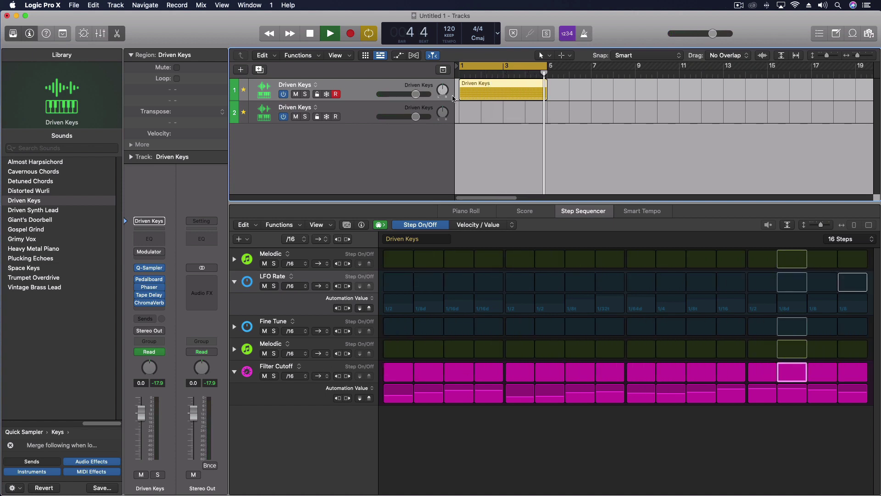
click(384, 116)
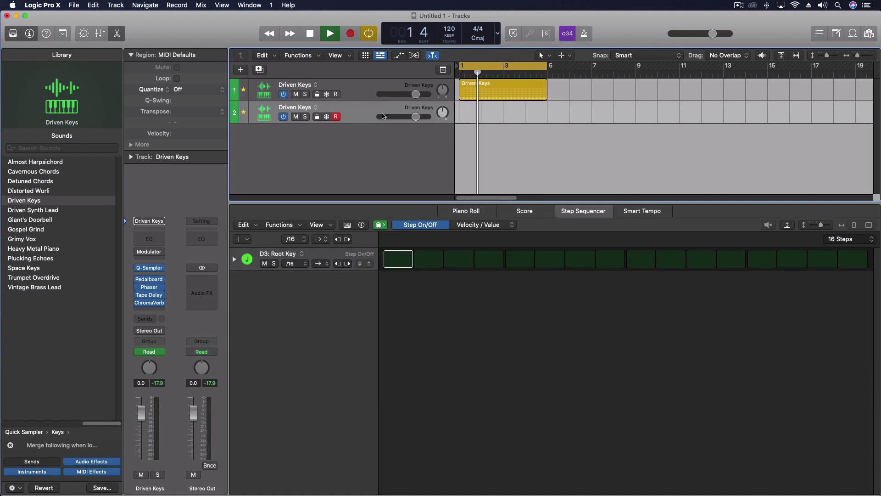
- Record a MIDI performance over the cycle range on the second Driven Keys track and stop the transport
click(347, 33)
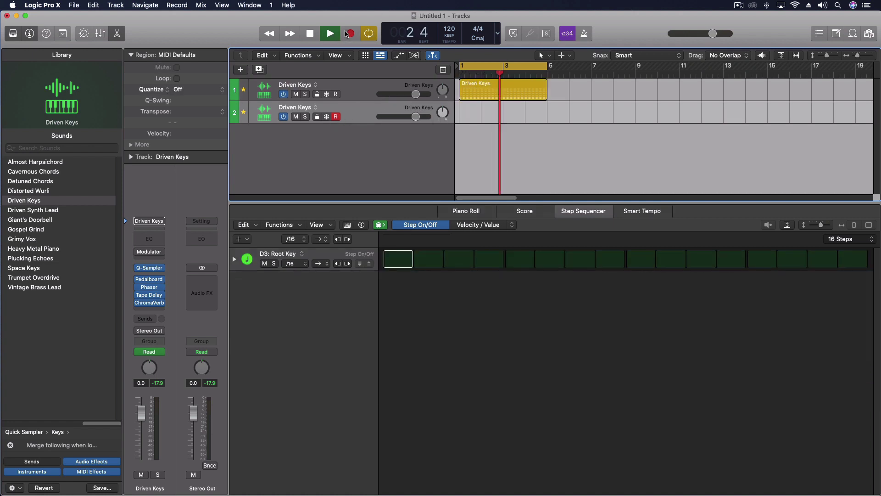
click(348, 33)
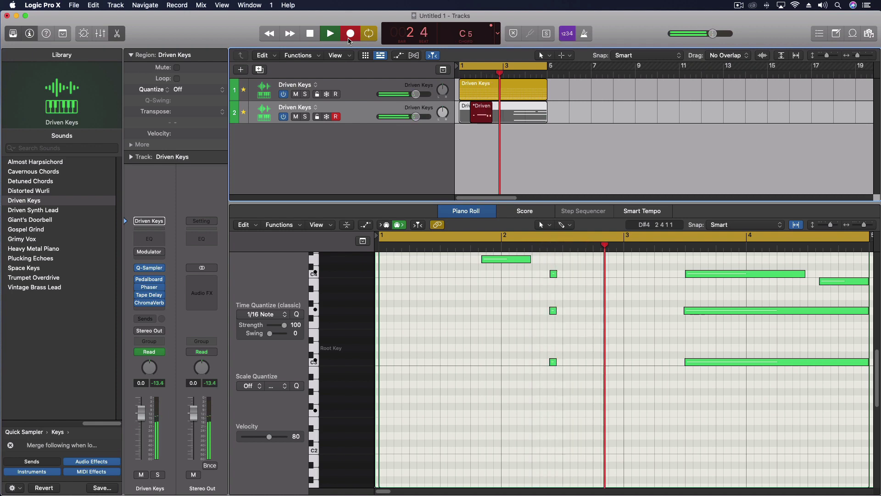
key(space)
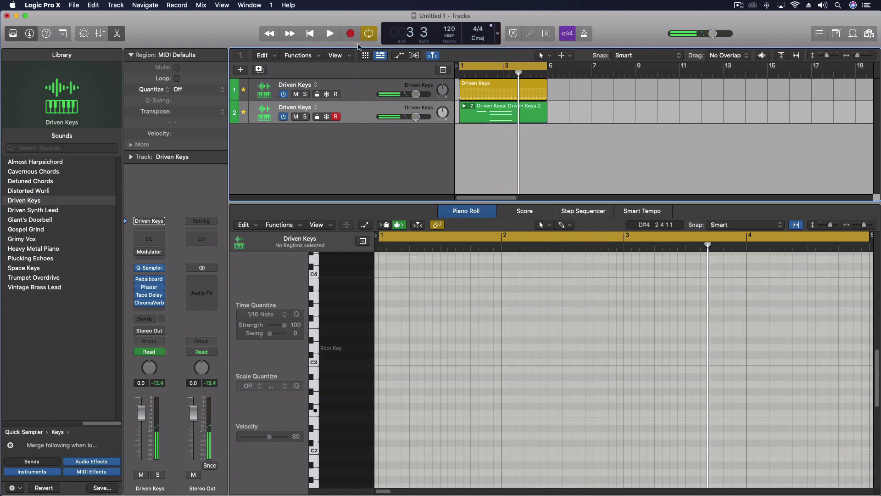
- Expand the recorded take folder on the second Driven Keys track and flatten it to the Driven Keys.2 take
click(465, 106)
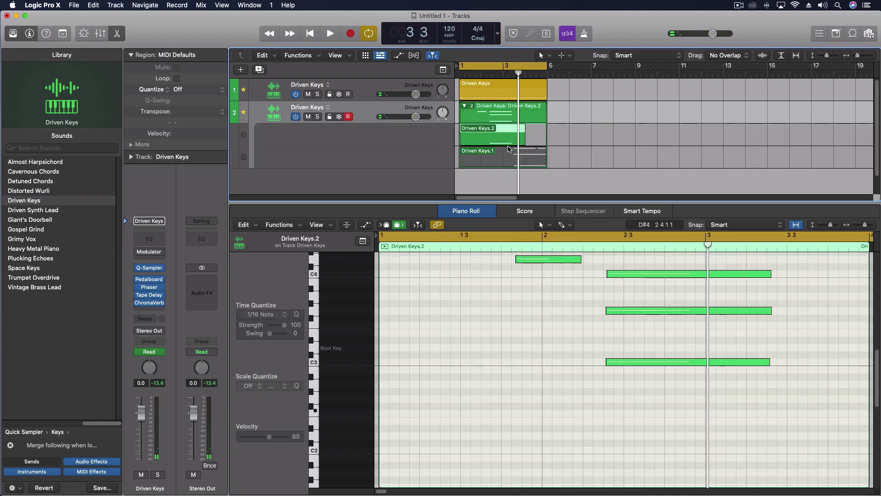
click(471, 106)
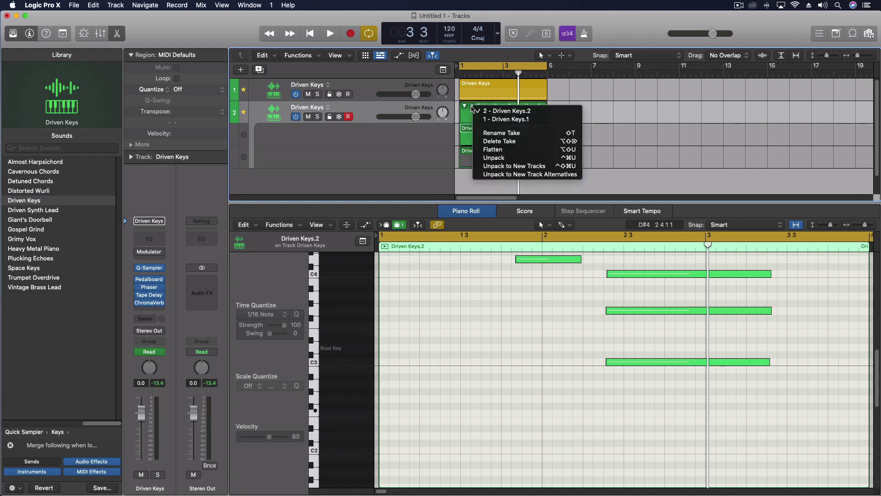
click(496, 149)
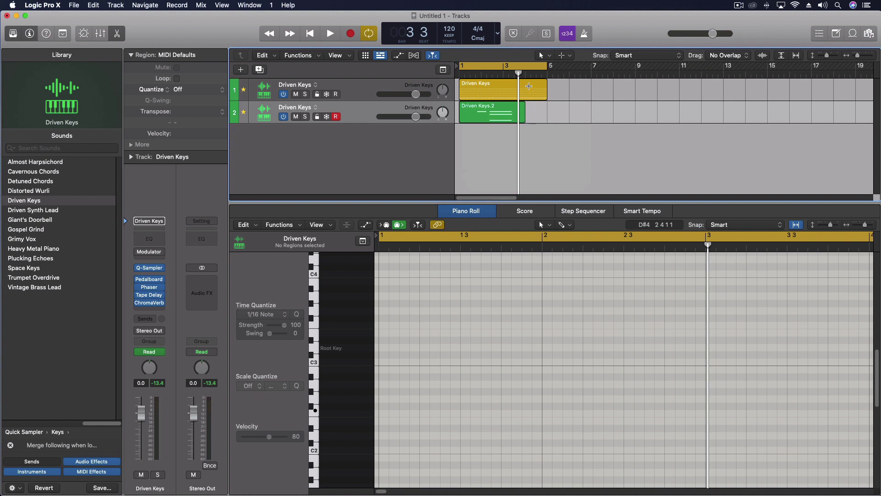
- Play the flattened take together with the automation pattern from the project start, and stop playback
key(Return)
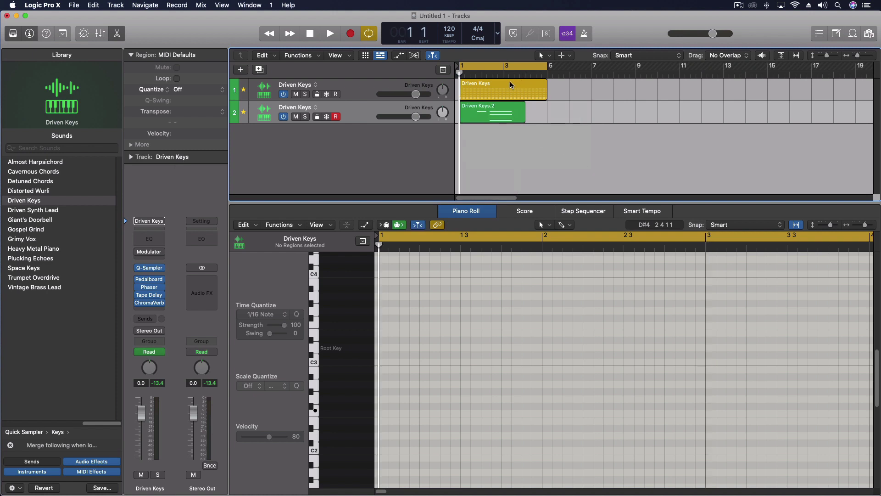
key(space)
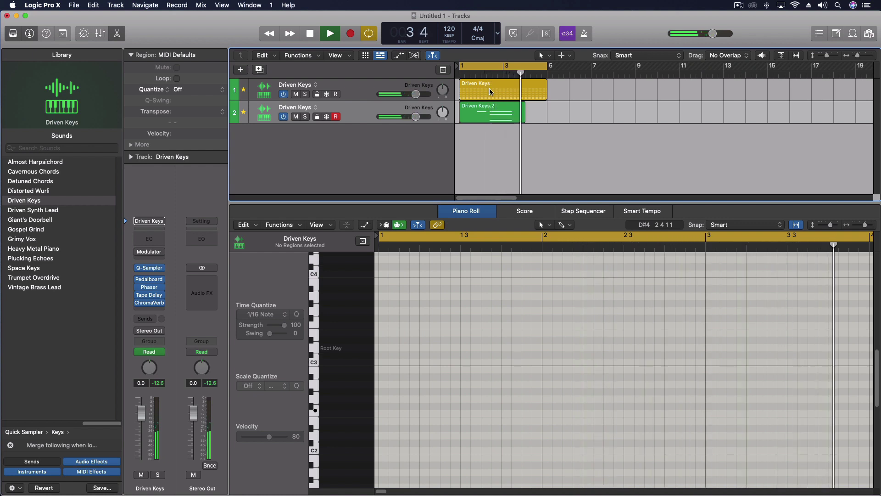
key(space)
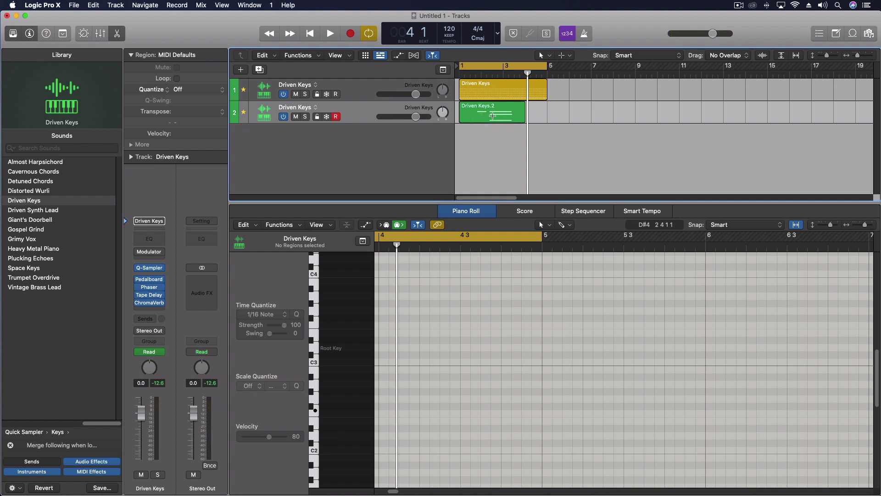
- Trim the Driven Keys.2 region to its chord and loop both tracks' regions out to about bar 15
click(508, 114)
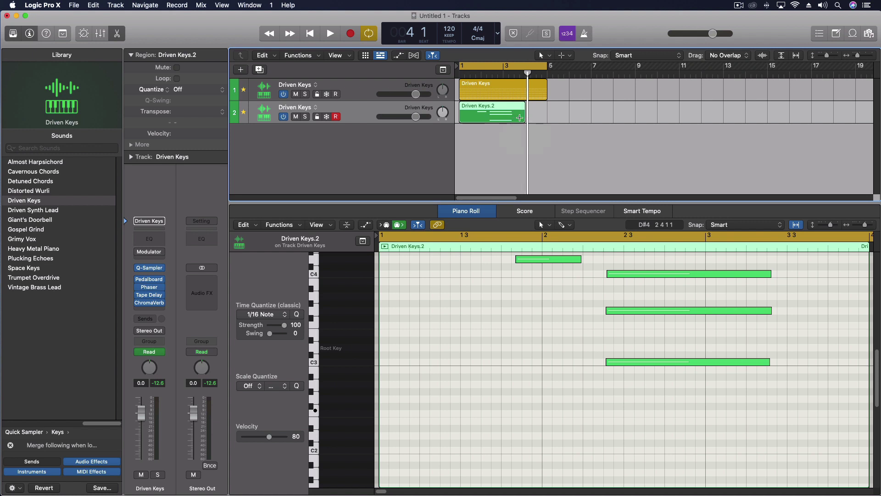
drag(522, 118, 769, 116)
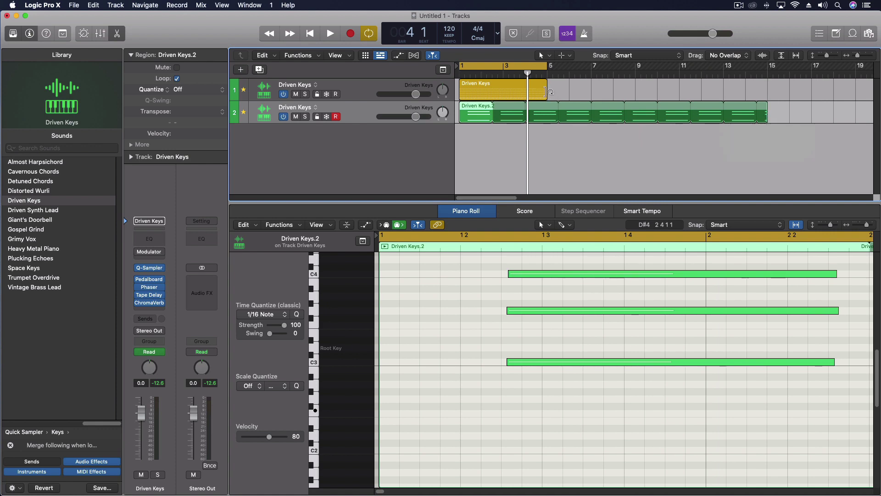
drag(548, 95, 762, 99)
- Play both looped Driven Keys regions from the project start and stop playback
key(Return)
key(space)
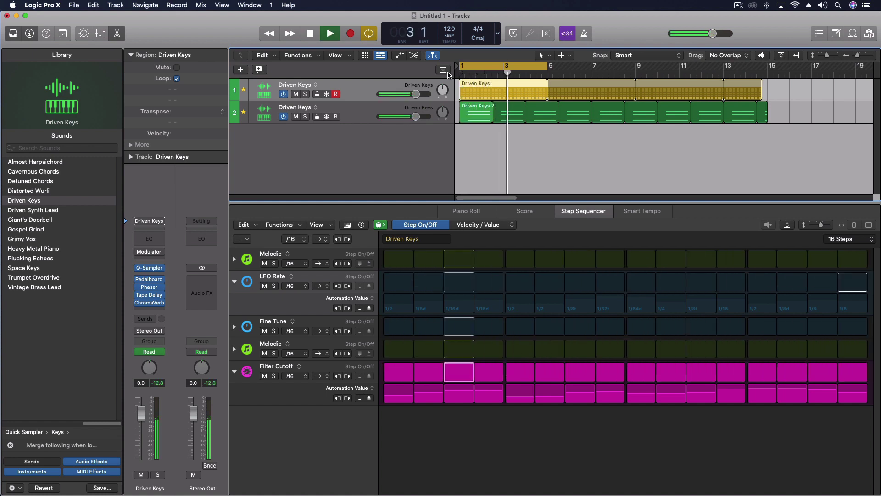
key(space)
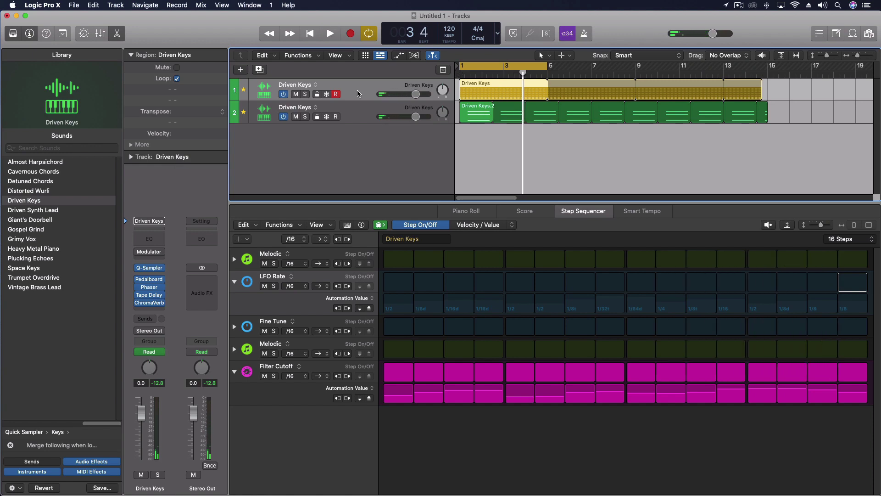
- Select each Driven Keys track in turn and show their channel strip in the Mixer
click(359, 109)
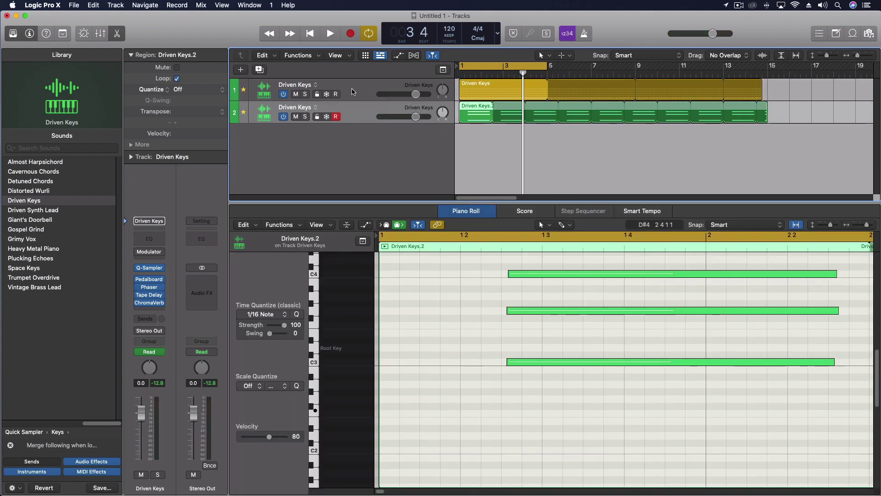
click(352, 92)
key(x)
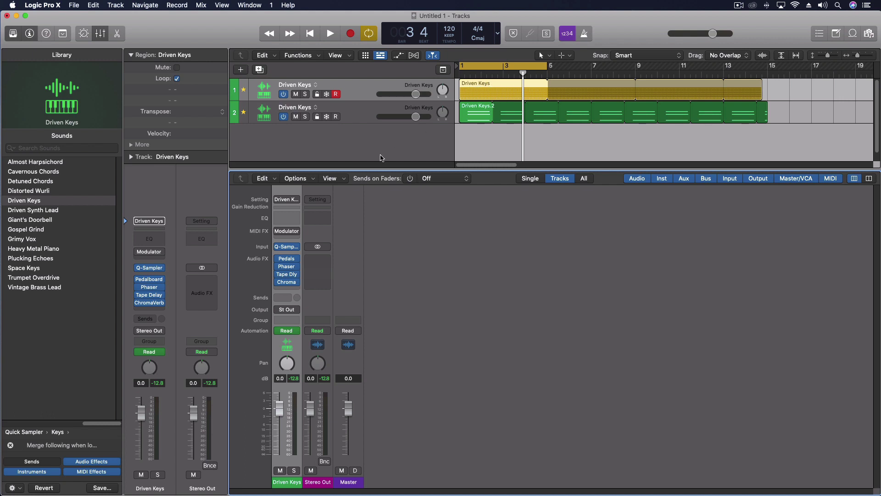
- Create a new software instrument track with a stereo External Instrument, and set its MIDI destination to IAC Driver Bus 1
double_click(297, 143)
click(151, 295)
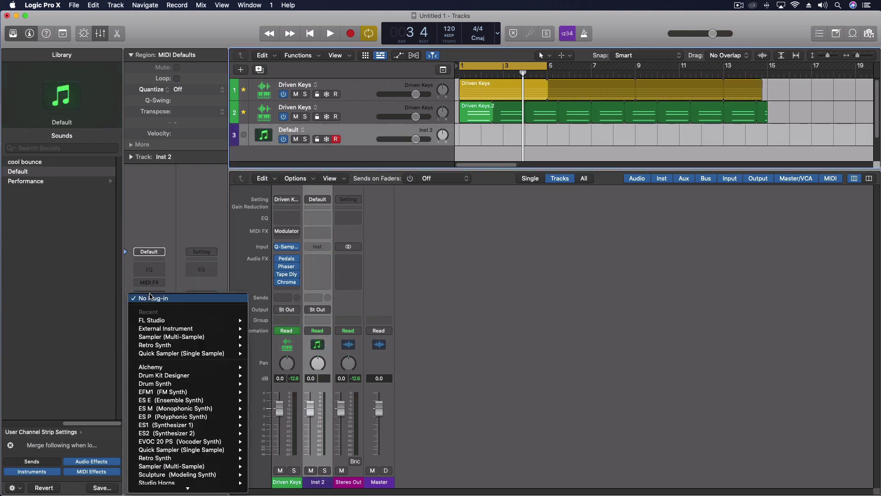
mouse_move(175, 330)
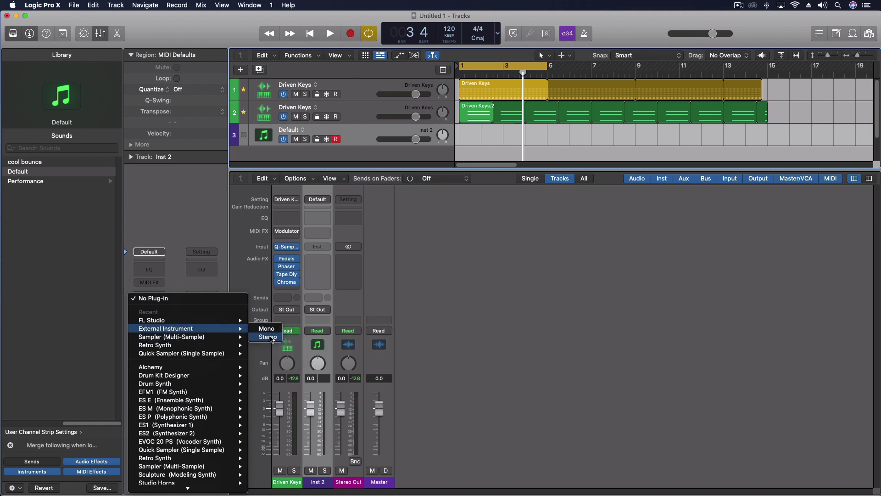
click(268, 338)
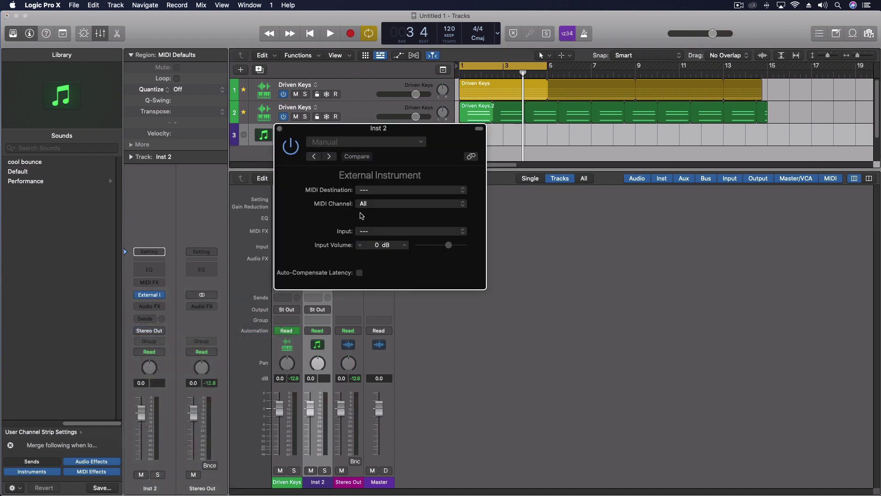
click(365, 190)
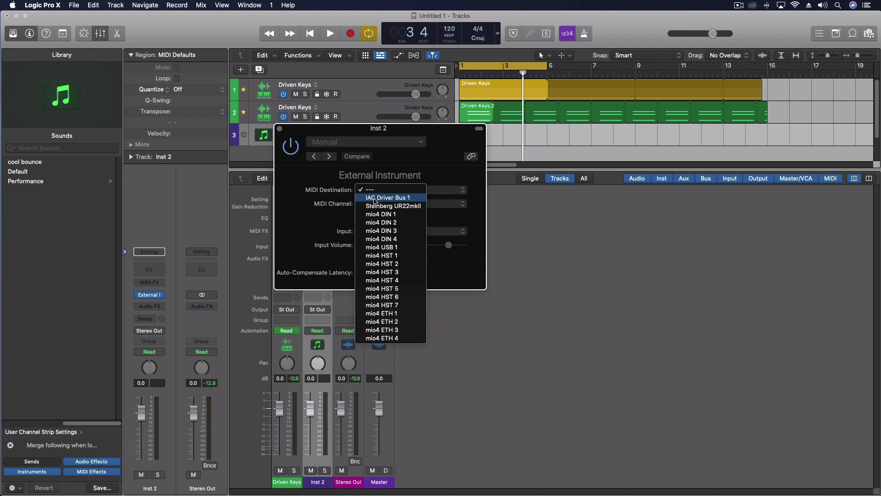
click(375, 199)
click(280, 129)
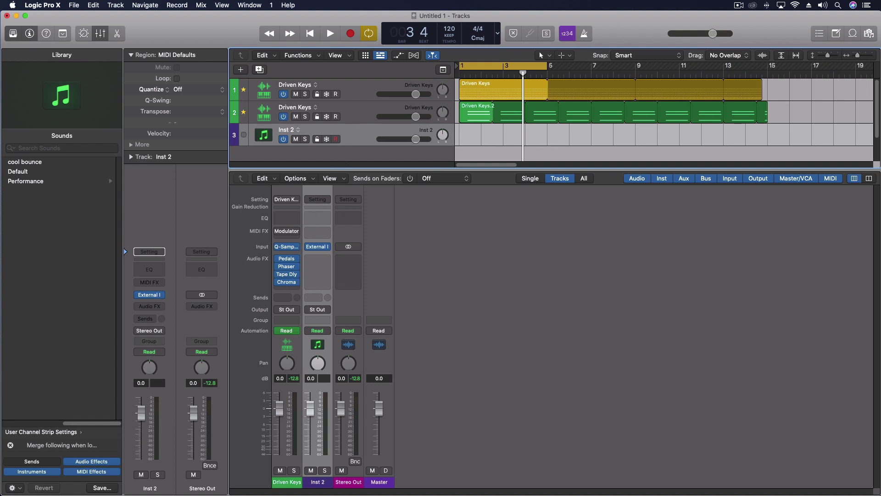
- View the Environment's Mixer layer with the Inst 2 channel strip and close the window
key(super+0)
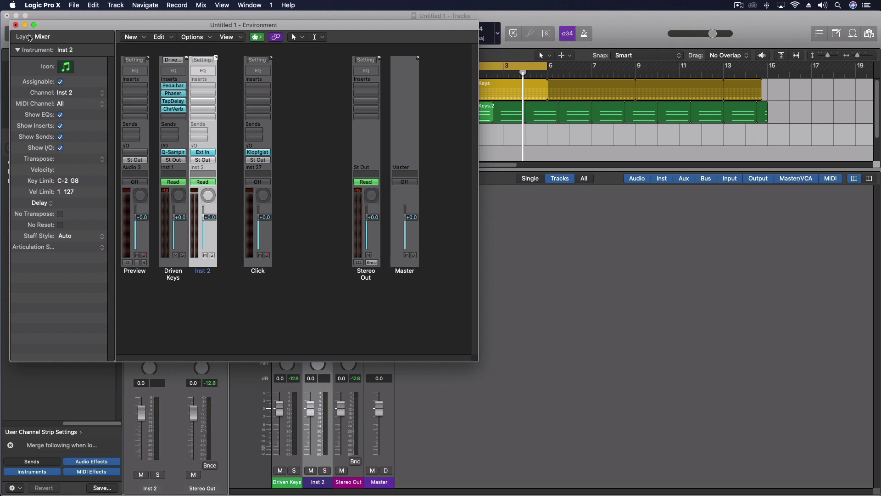
click(16, 25)
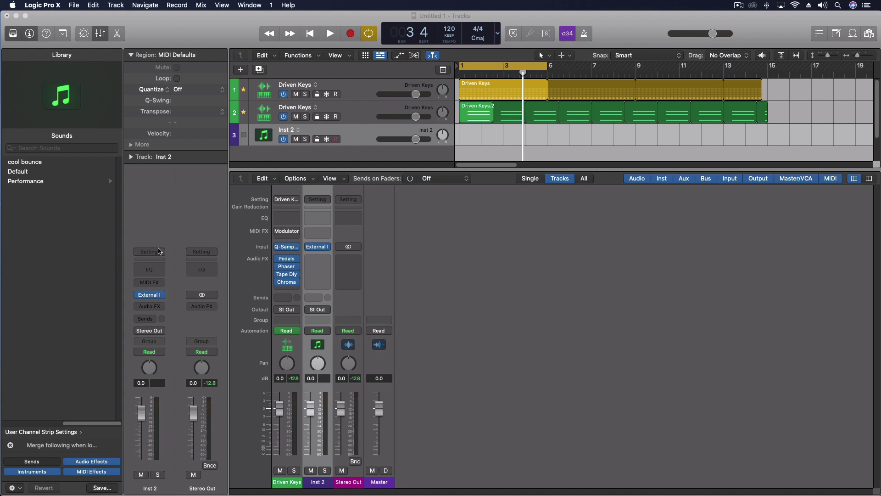
- Replace the External Instrument on the Inst 2 track with Drum Machine Designer, check its empty kit and close the plug-in window
click(157, 228)
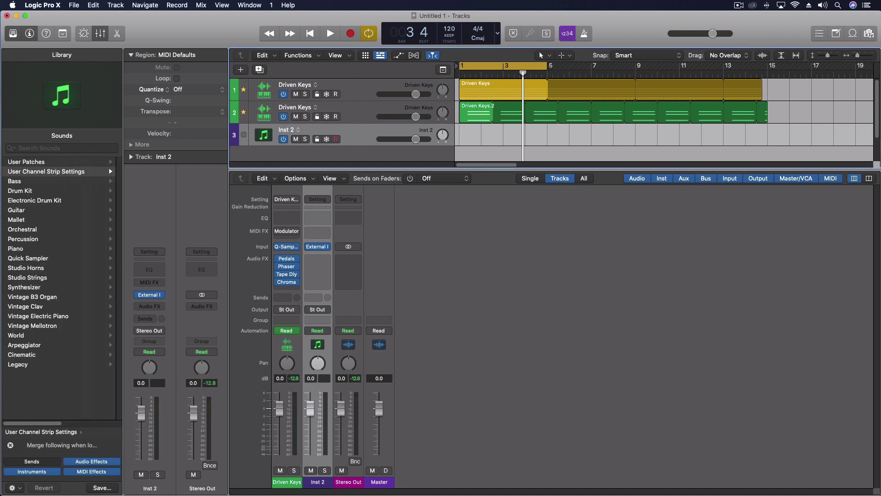
drag(92, 423, 33, 423)
click(159, 296)
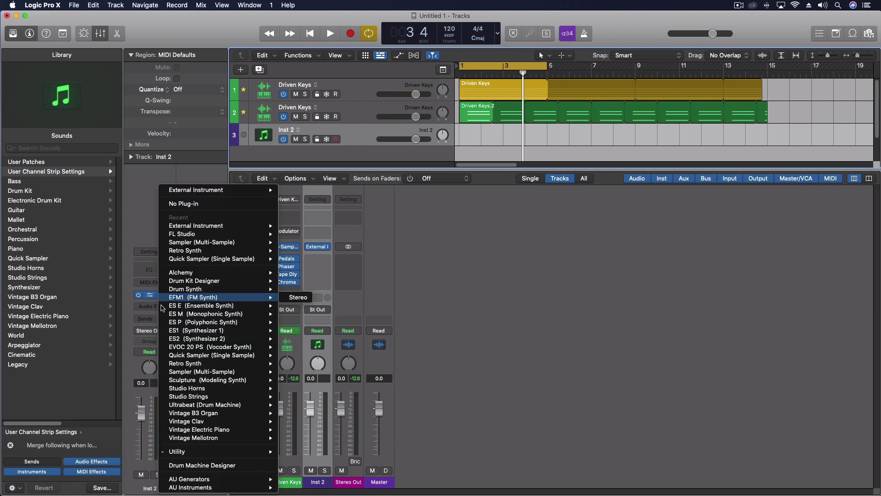
click(202, 465)
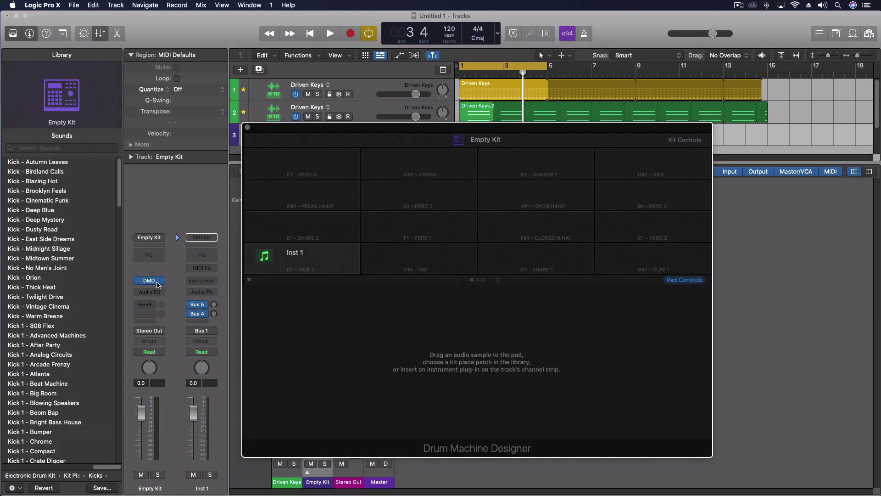
click(248, 130)
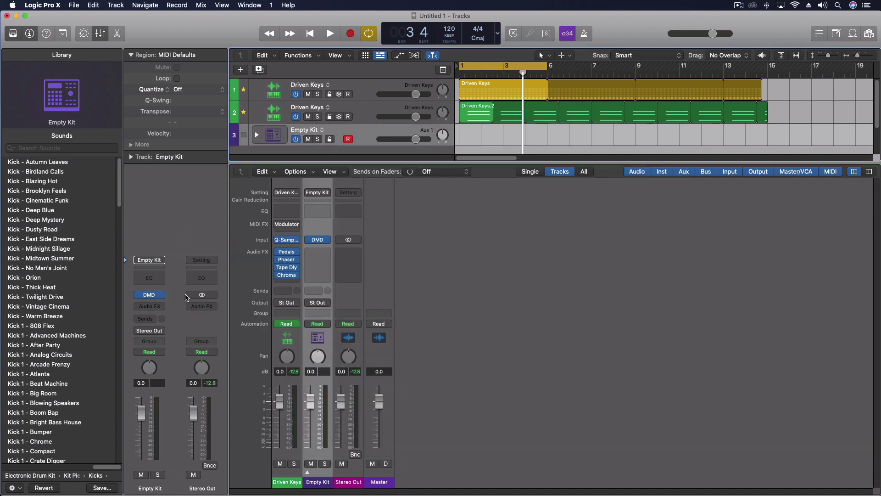
click(150, 296)
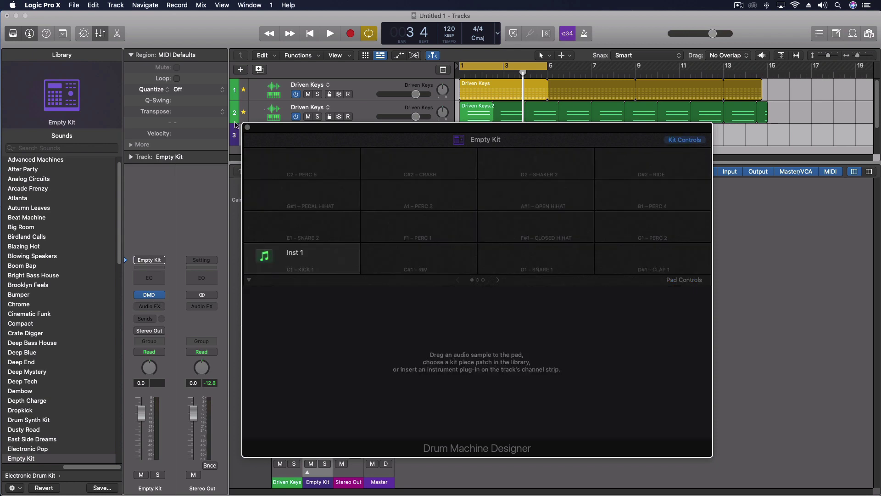
click(248, 130)
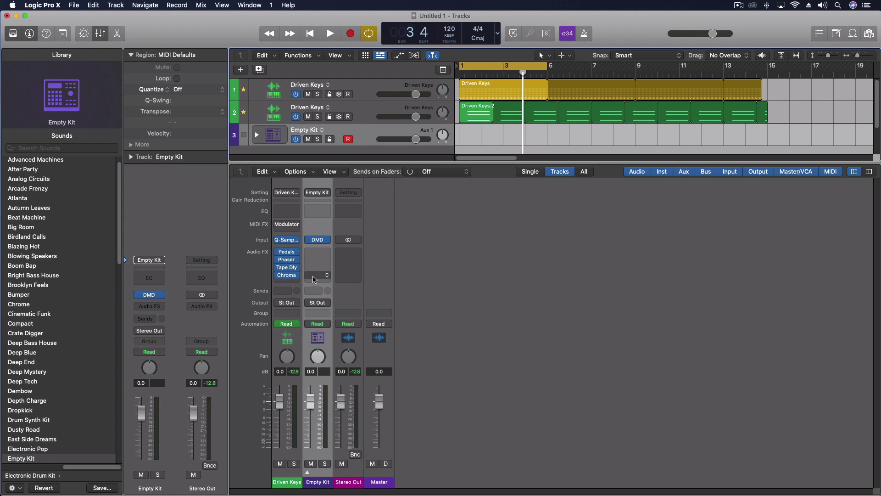
- Show the Step Sequencer for the Empty Kit track and examine which automation row types can be added
click(117, 33)
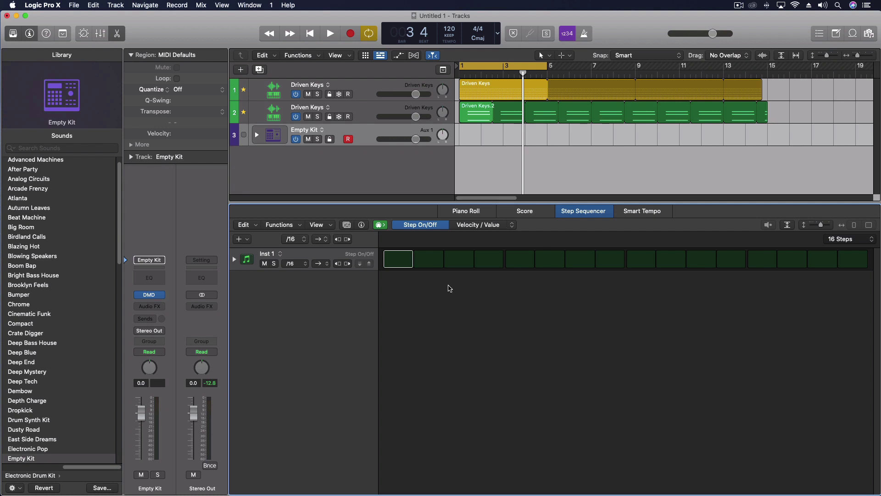
click(244, 240)
mouse_move(251, 253)
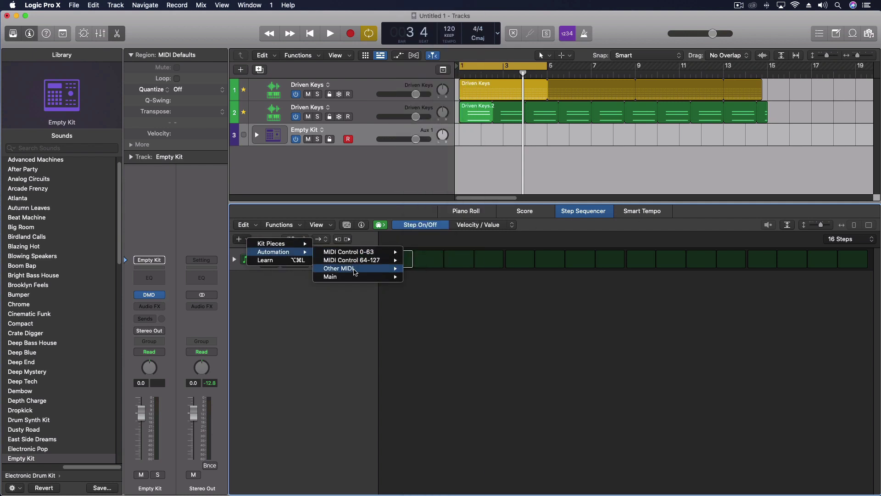
mouse_move(394, 277)
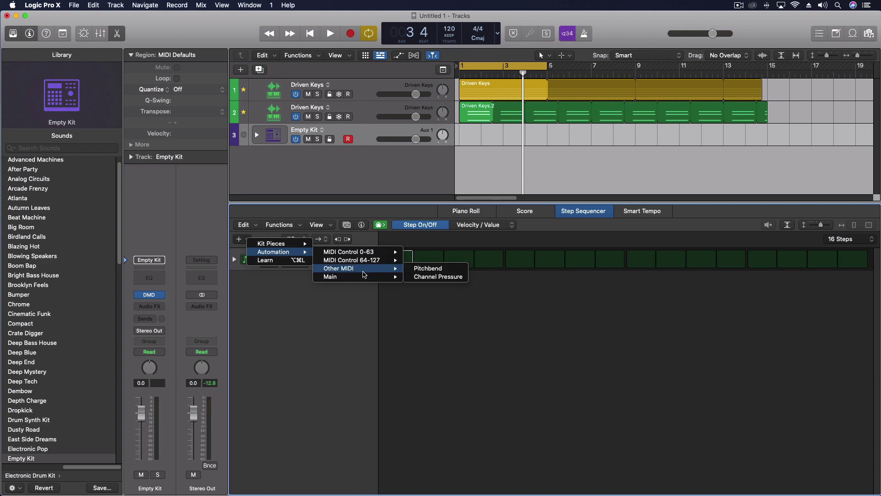
mouse_move(352, 260)
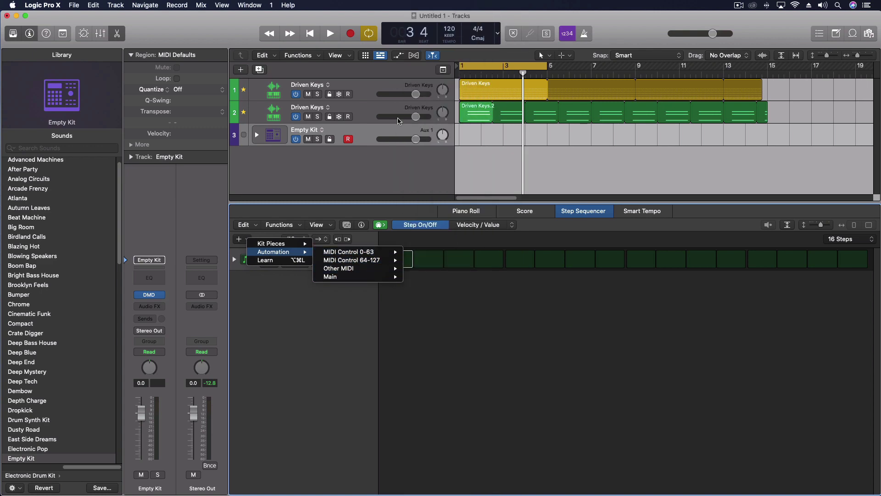
click(306, 323)
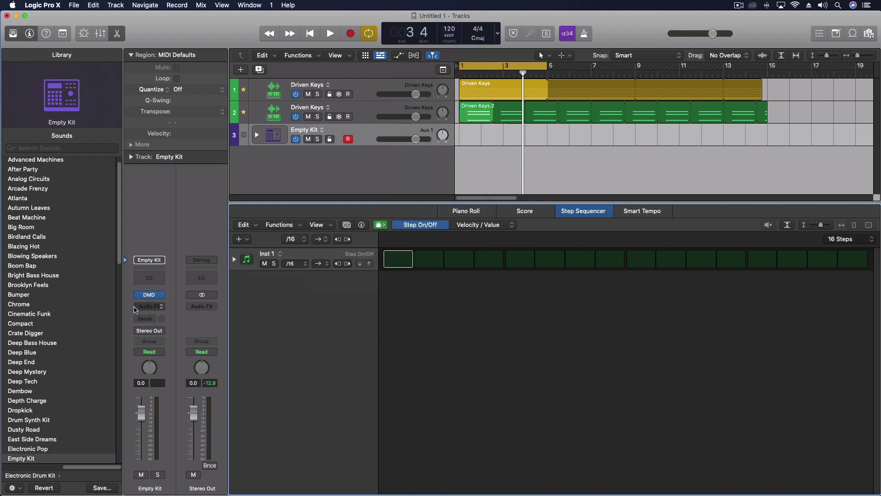
- Insert a stereo Channel EQ as an audio effect on the Empty Kit track
click(156, 306)
mouse_move(158, 329)
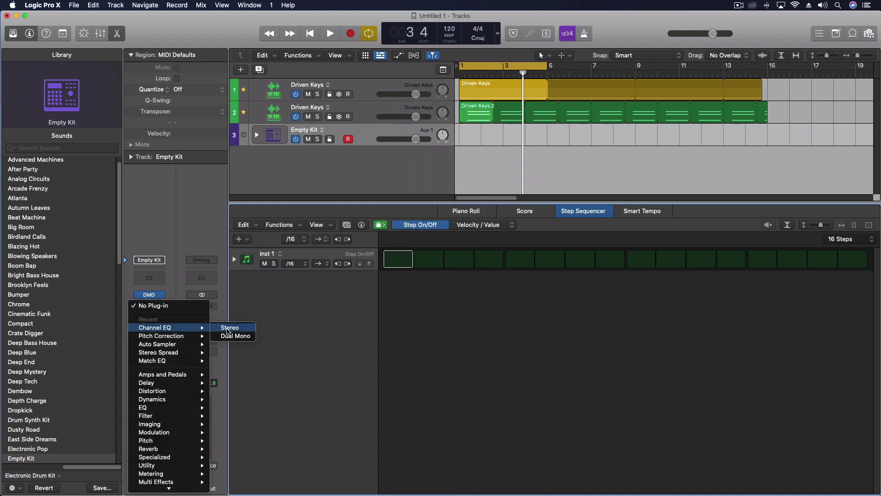
click(228, 331)
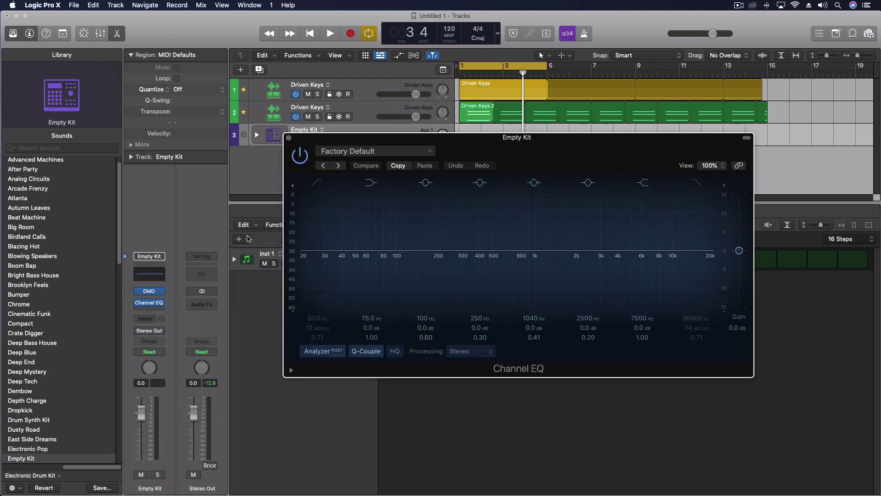
- Examine the Channel EQ parameters offered as automation rows for the Empty Kit track, and close the Channel EQ window
click(246, 239)
mouse_move(276, 251)
mouse_move(359, 285)
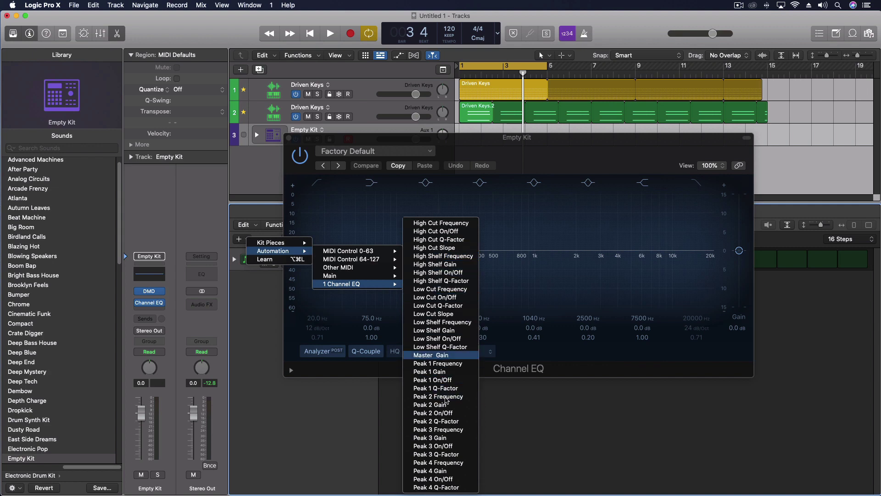
click(451, 148)
drag(451, 148, 564, 258)
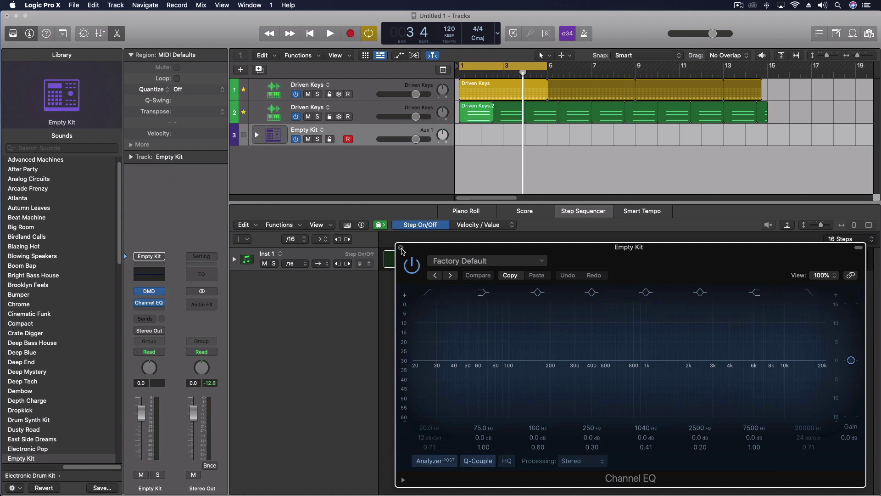
click(401, 248)
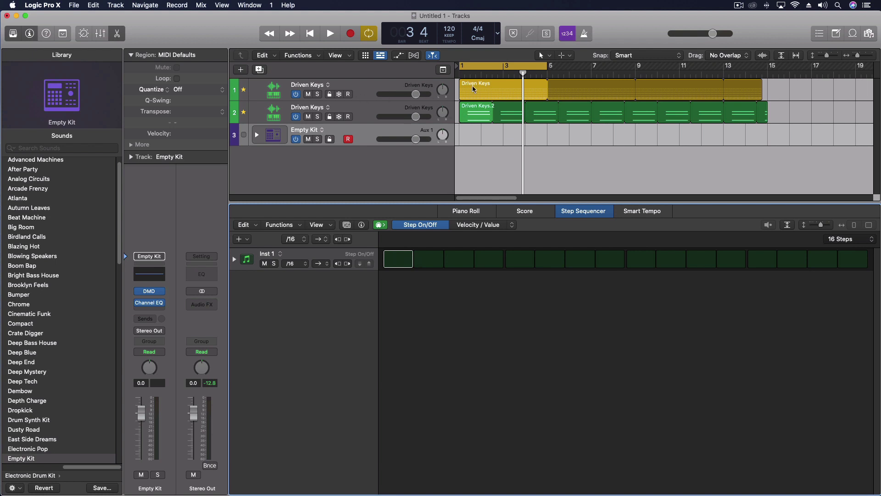
- Compare the channel strips of the two Driven Keys tracks and return to the Empty Kit track
click(364, 96)
click(365, 96)
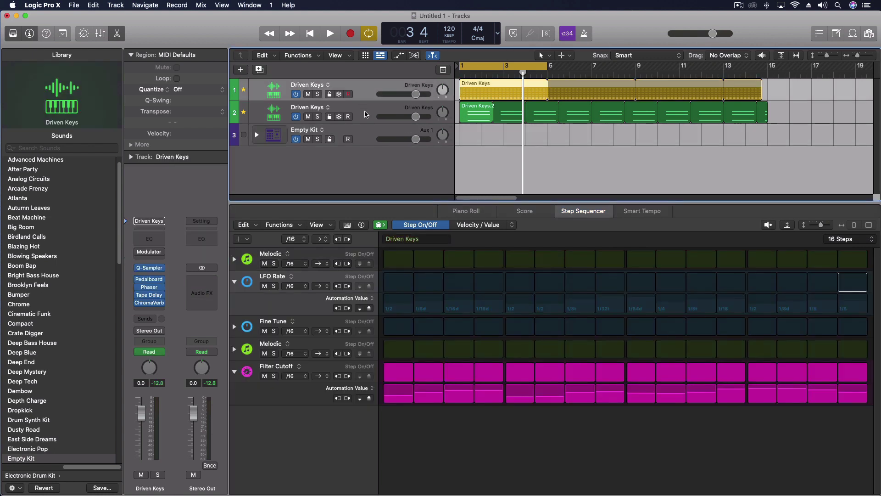
click(368, 115)
key(Up)
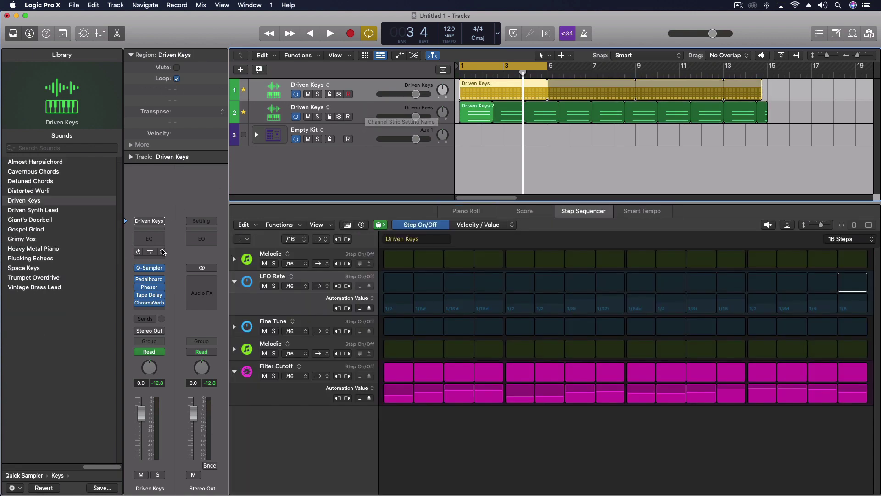
click(370, 109)
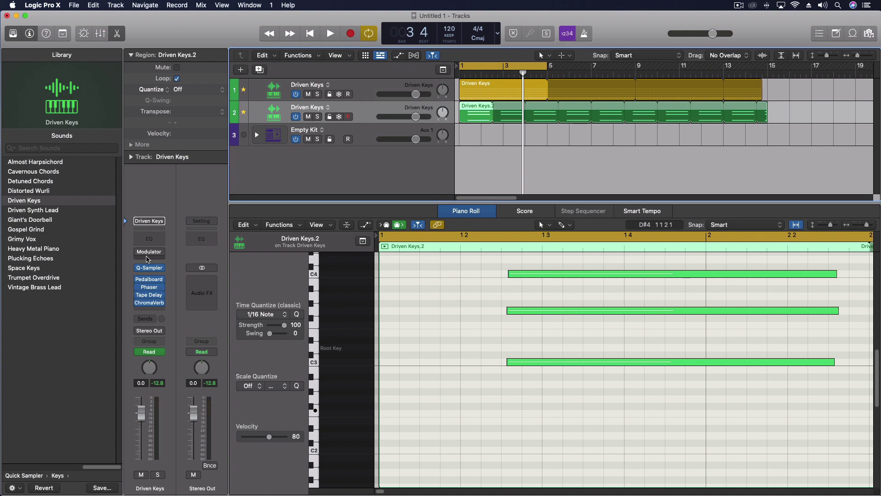
mouse_move(148, 270)
click(365, 136)
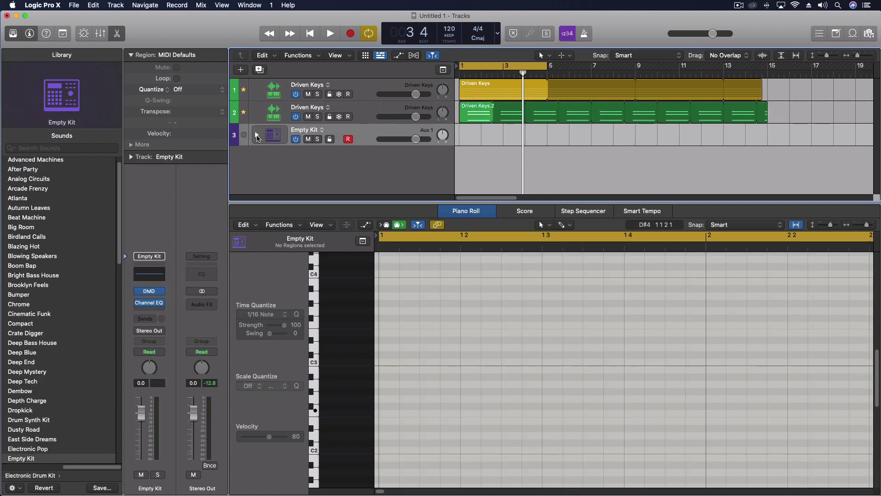